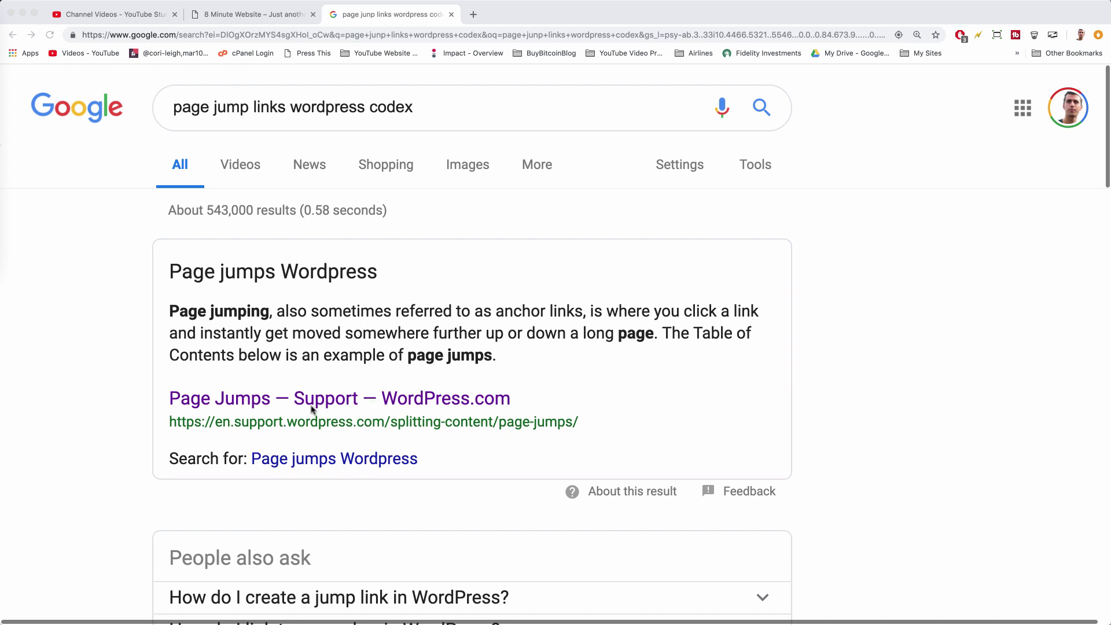
# Back on the WordPress site, start a new page from the New menu
pyautogui.click(311, 354)
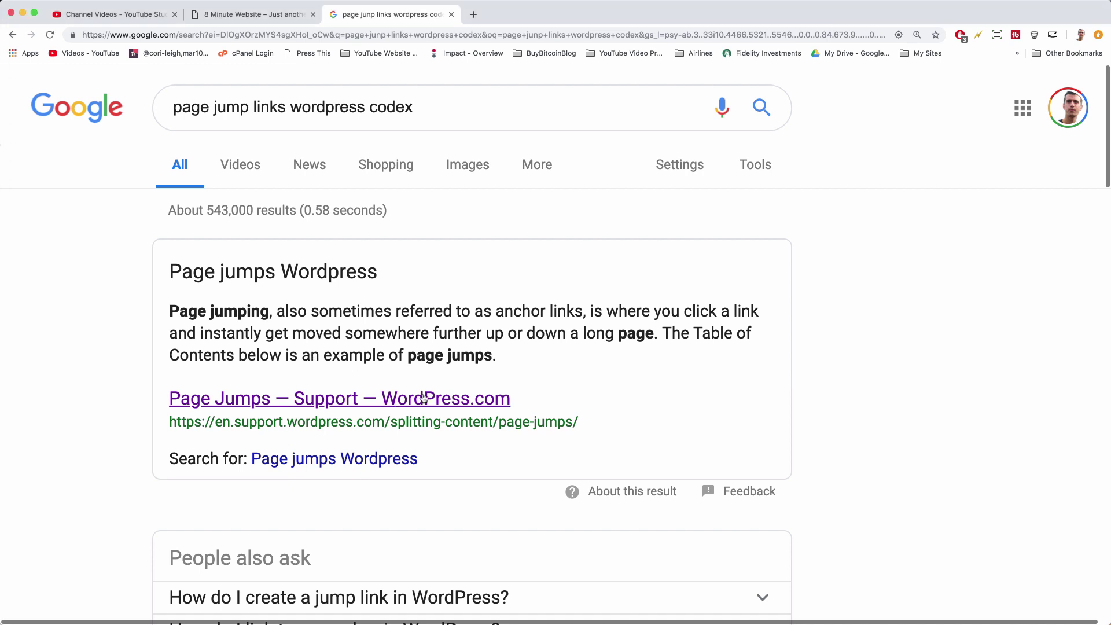
pyautogui.scroll(-3, 423, 397)
pyautogui.scroll(-1, 423, 397)
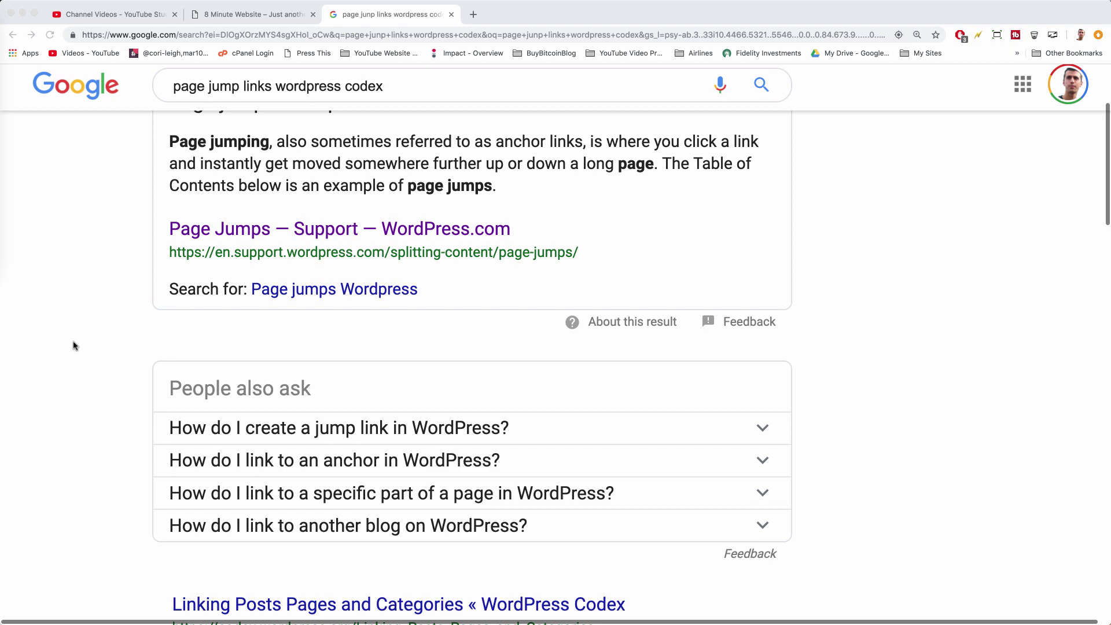
pyautogui.scroll(5, 124, 466)
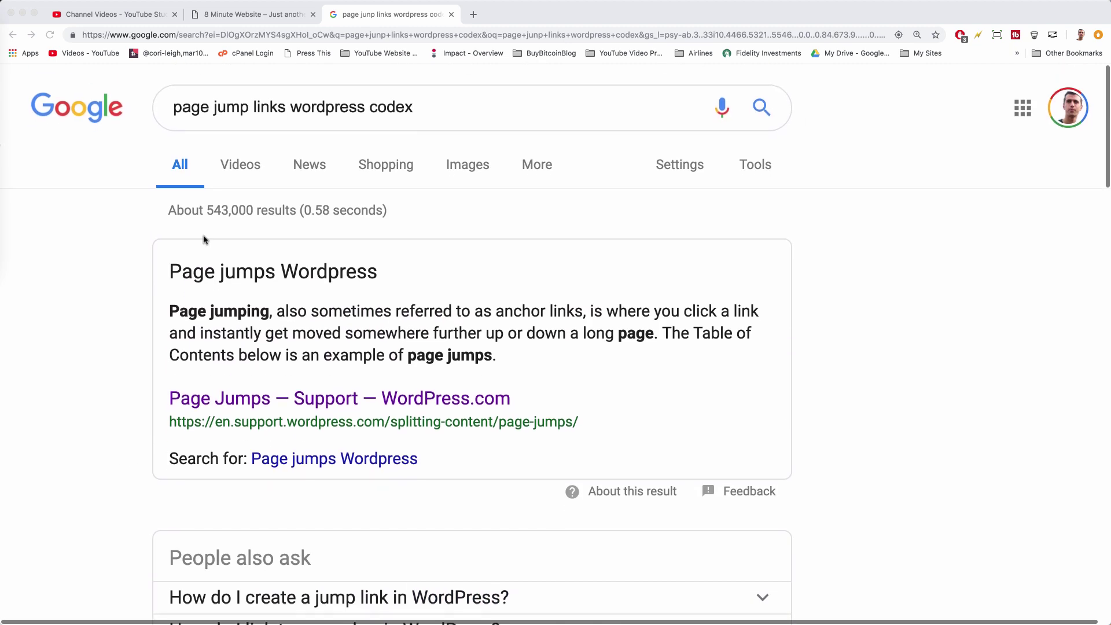
pyautogui.click(272, 13)
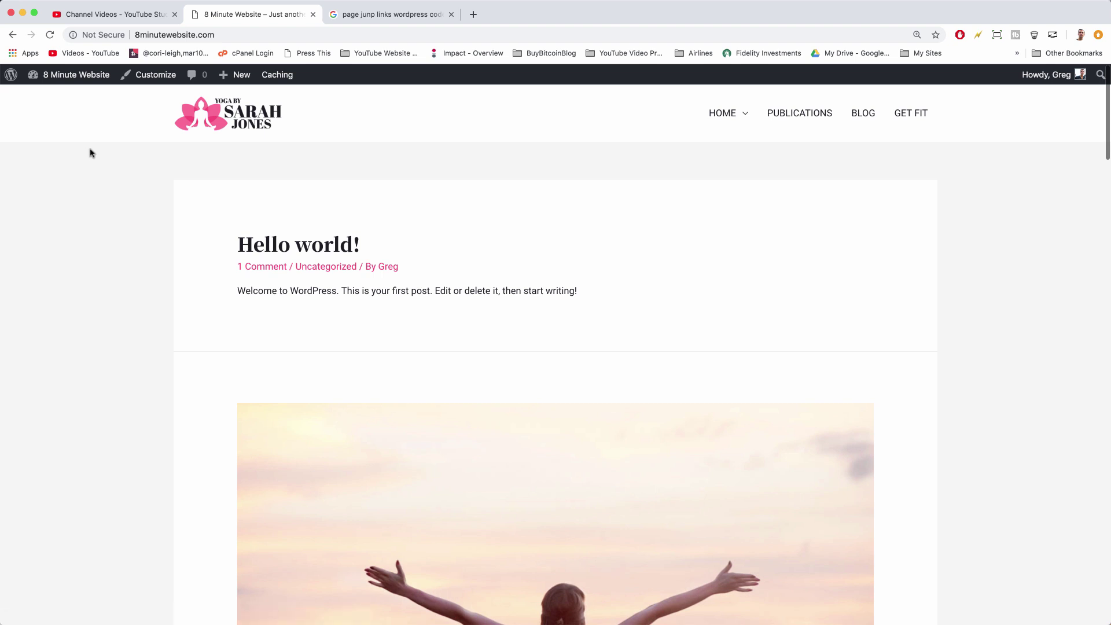
pyautogui.moveTo(246, 79)
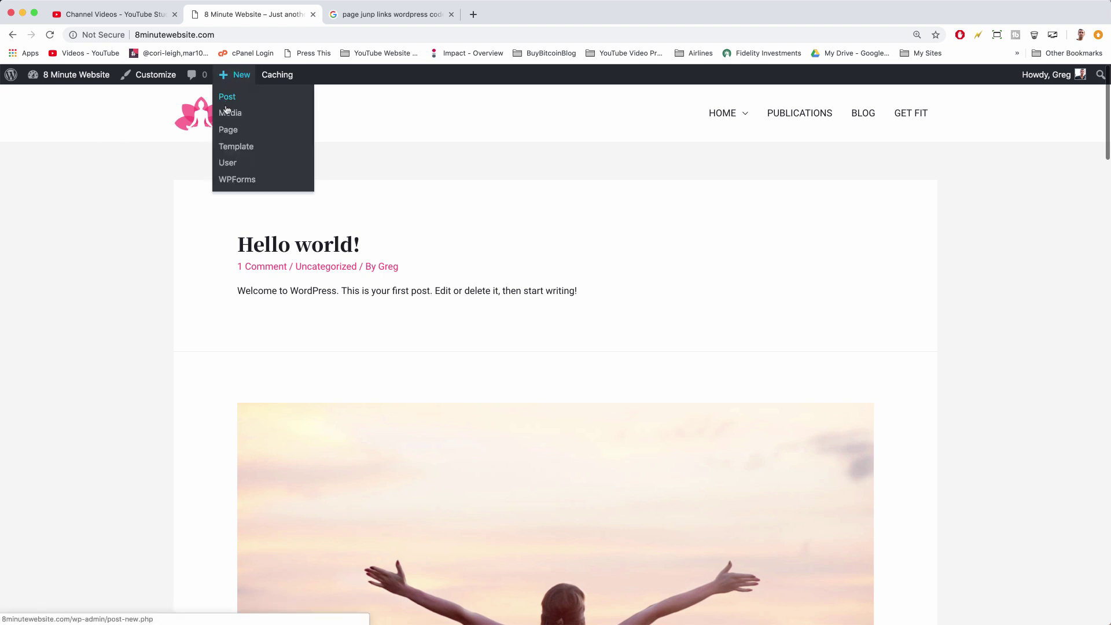
pyautogui.click(234, 137)
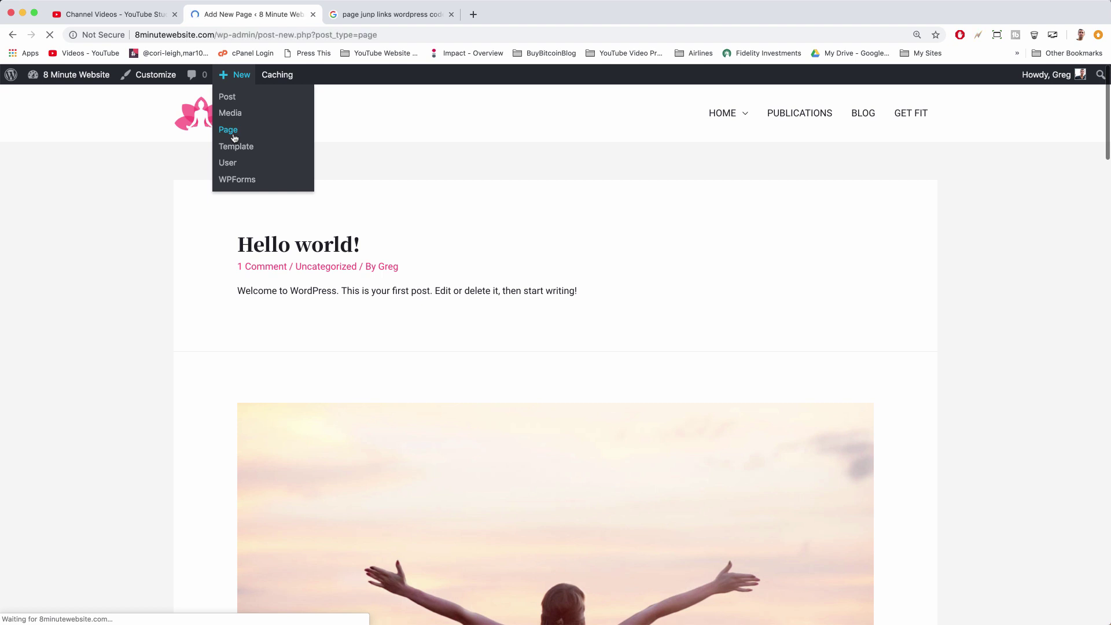
# Title the page 'Ulimate Guide' and let the draft auto-save
pyautogui.scroll(-3, 235, 170)
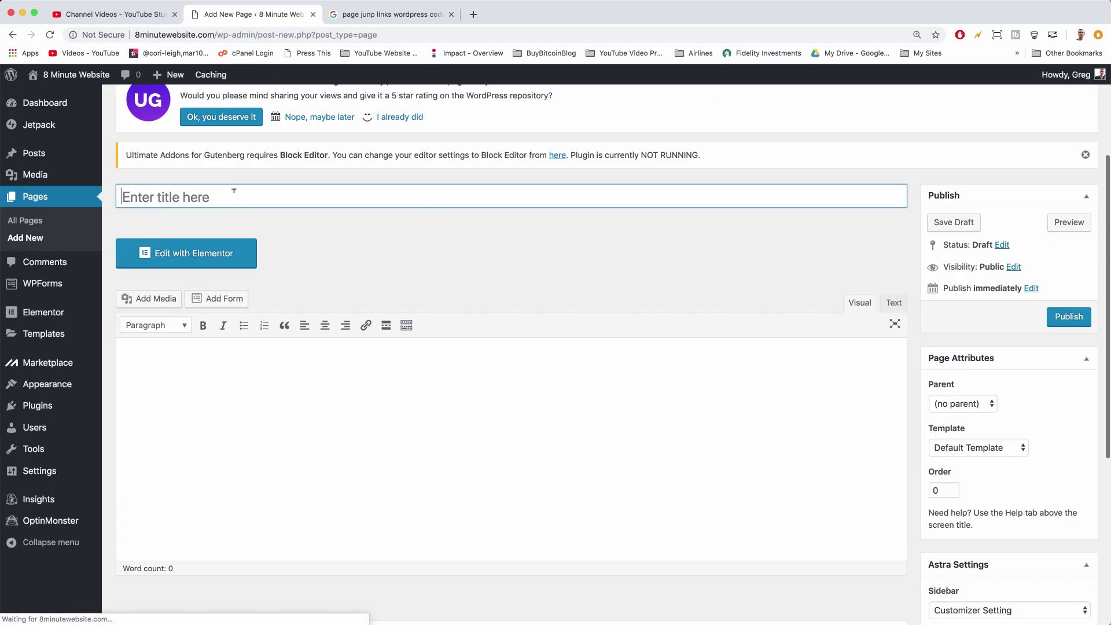
pyautogui.write('Ulim')
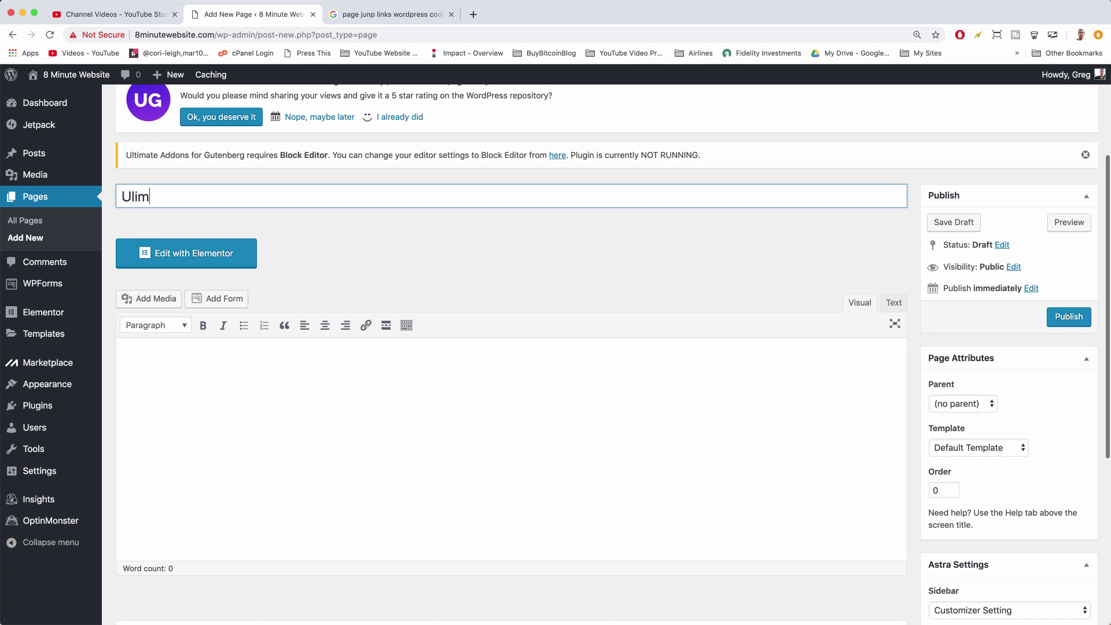
pyautogui.press('BackSpace')
pyautogui.press('BackSpace')
pyautogui.write('imate Guide')
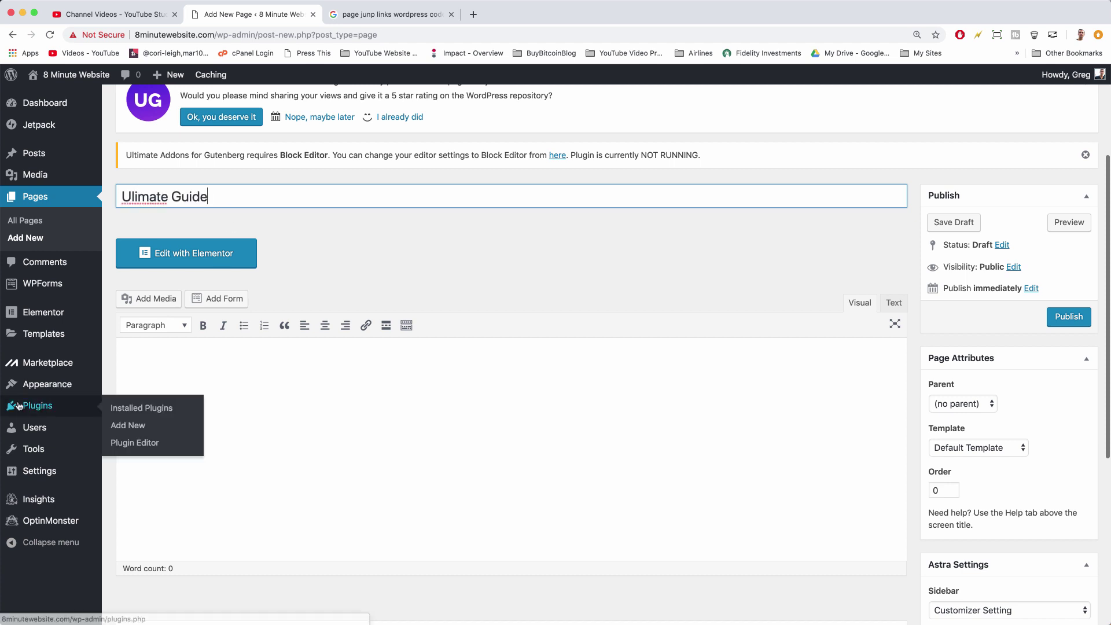
pyautogui.click(271, 370)
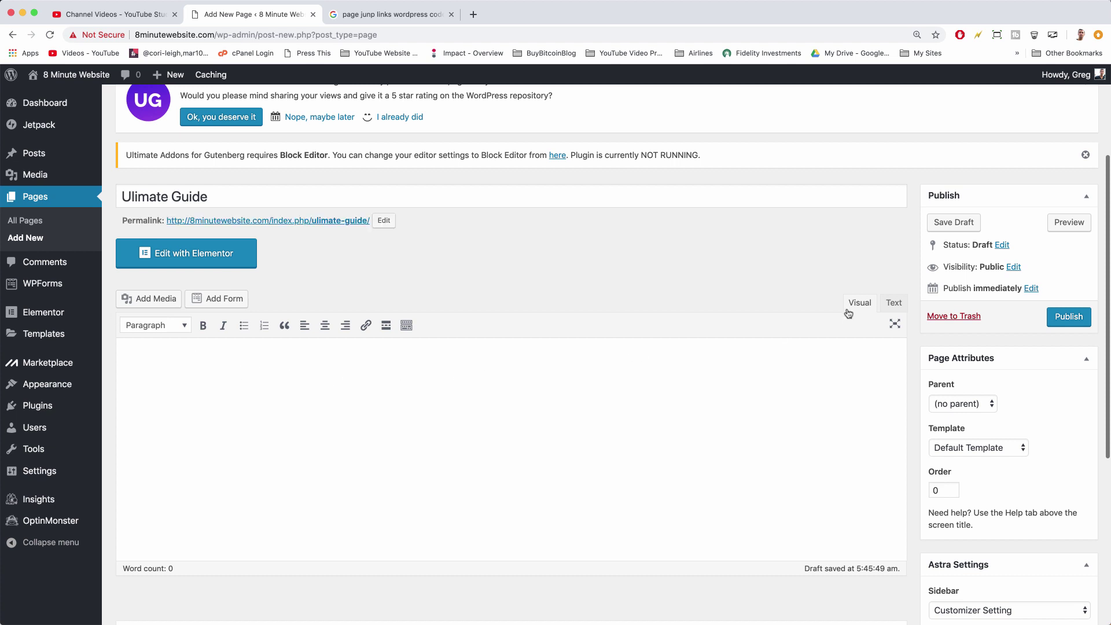
# In the Text tab, write <a href="#indepth">Read the in-depth explanation</a> into the body
pyautogui.click(893, 303)
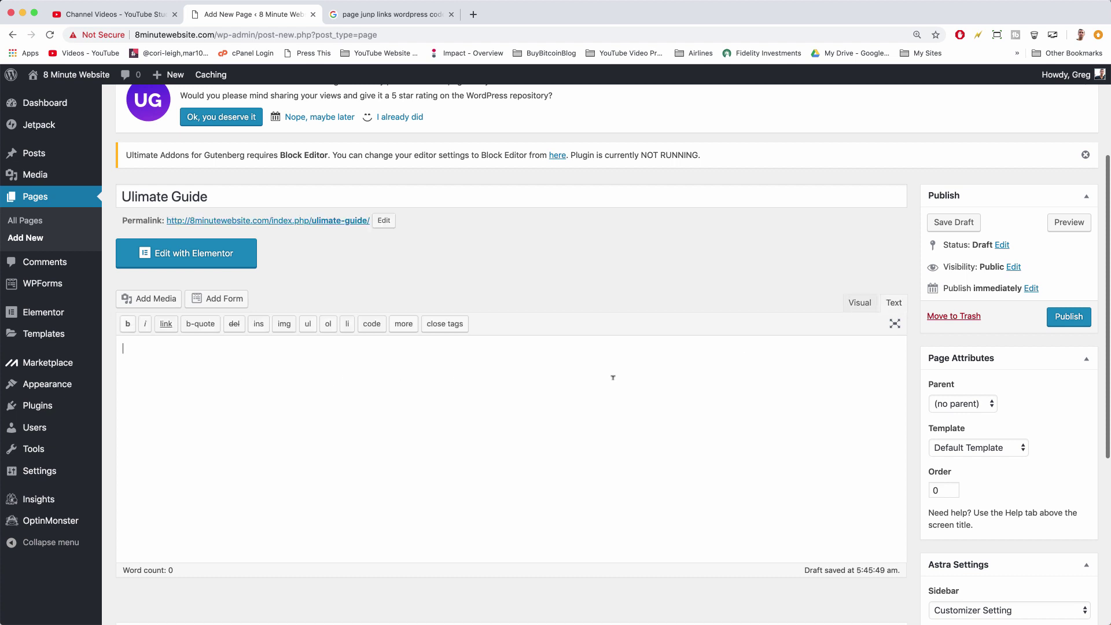
pyautogui.write('<a href="#')
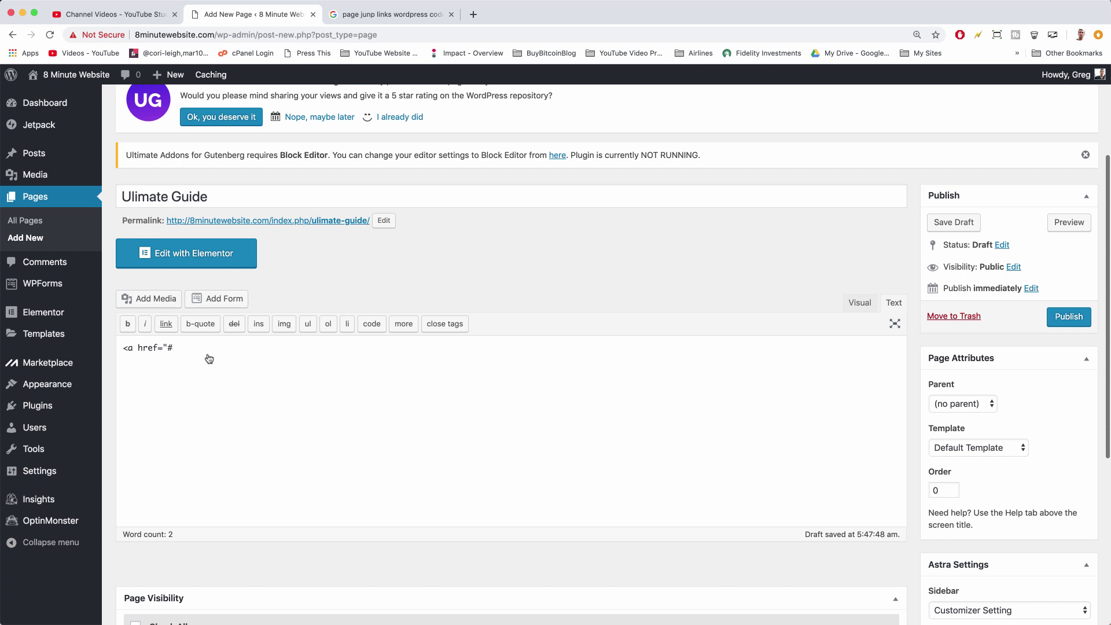
pyautogui.write('indepth')
pyautogui.write('">')
pyautogui.write('Read the indepth explanation')
pyautogui.write('</a>')
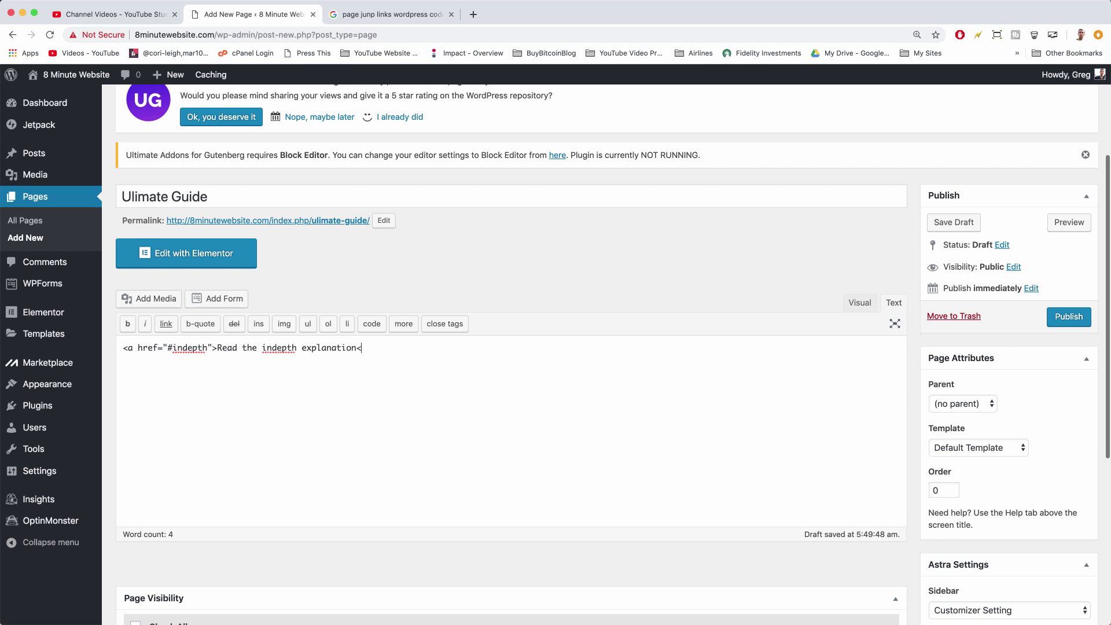
pyautogui.click(271, 347)
pyautogui.write('-')
pyautogui.click(394, 345)
# A few lines below the link, type <h2 id="indepth">The Explanation Itself</h2>
pyautogui.press('Return')
pyautogui.press('Return')
pyautogui.press('Return')
pyautogui.write('h2')
pyautogui.press('BackSpace')
pyautogui.write('<h2 id=')
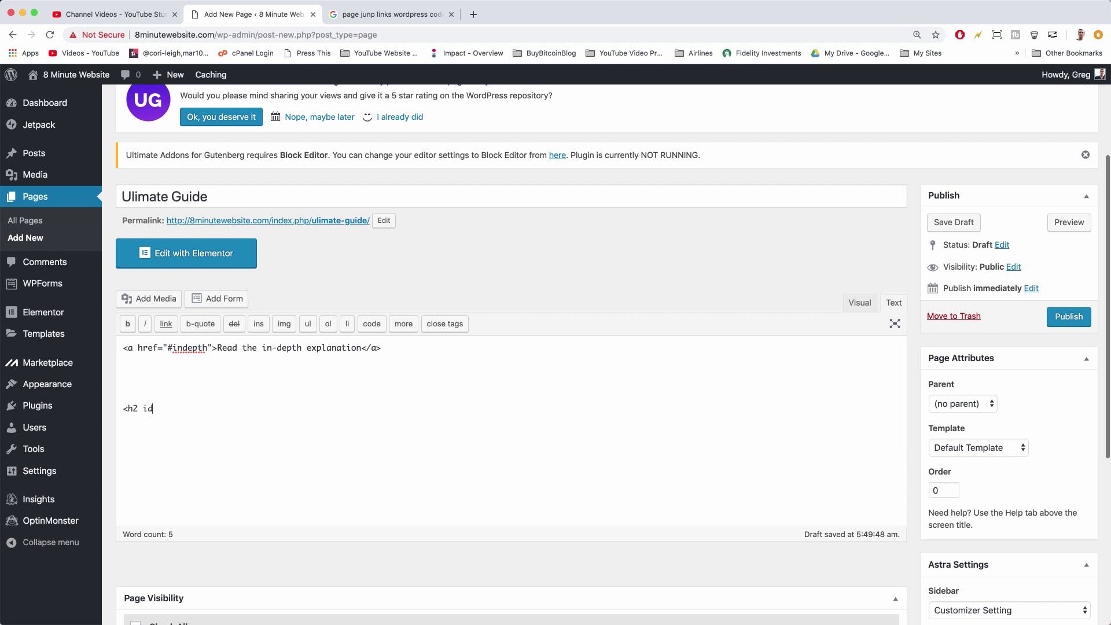
pyautogui.write('"indepth">')
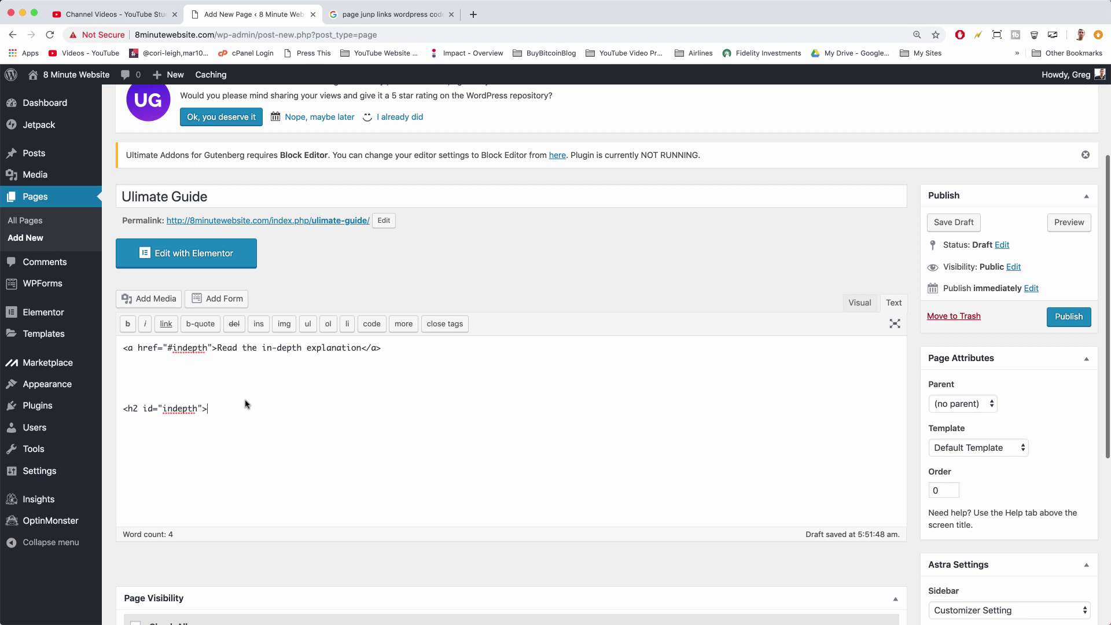
pyautogui.write('The')
pyautogui.write('Explanation Itself')
pyautogui.write('</h2>')
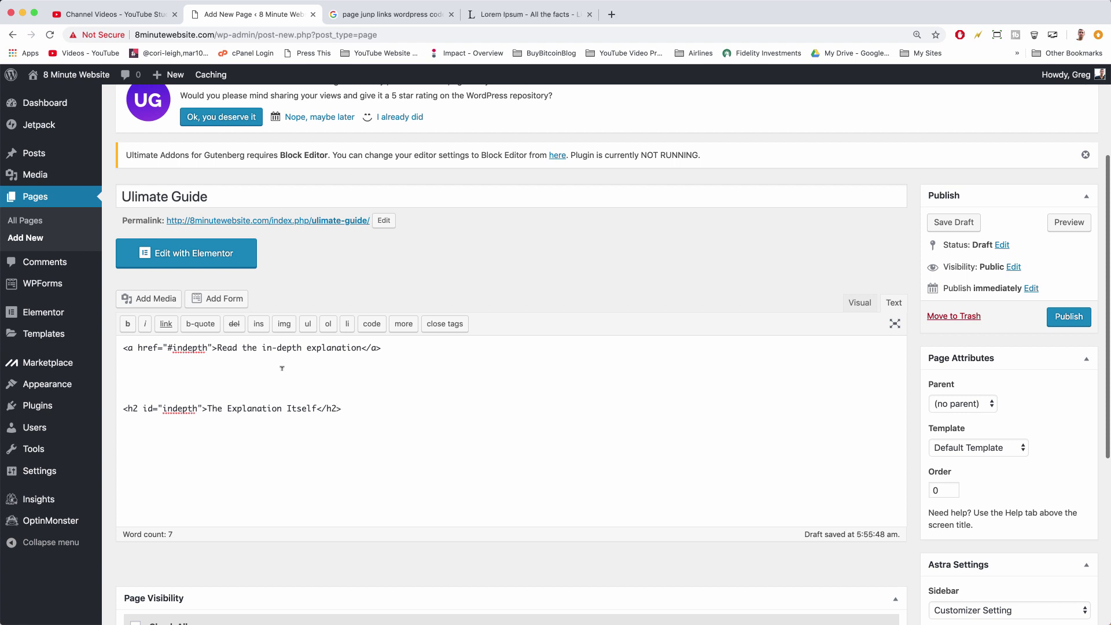
# Paste seven Lorem ipsum paragraphs onto the empty line below the link
pyautogui.click(163, 365)
pyautogui.write('Lorem ipsum dolor sit amet, consectetur adipiscing elit, sed do eiusmod tempor incididunt ut labore et dolore magna aliqua. Ut enim ad minim veniam, quis nostrud exercitation ullamco laboris nisi ut aliquip ex ea commodo consequat. Duis aute irure dolor in reprehenderit in voluptate velit esse cillum dolore eu fugiat nulla pariatur. Excepteur sint occaecat cupidatat non proident, sunt in culpa qui officia deserunt mollit anim id est laborum.')
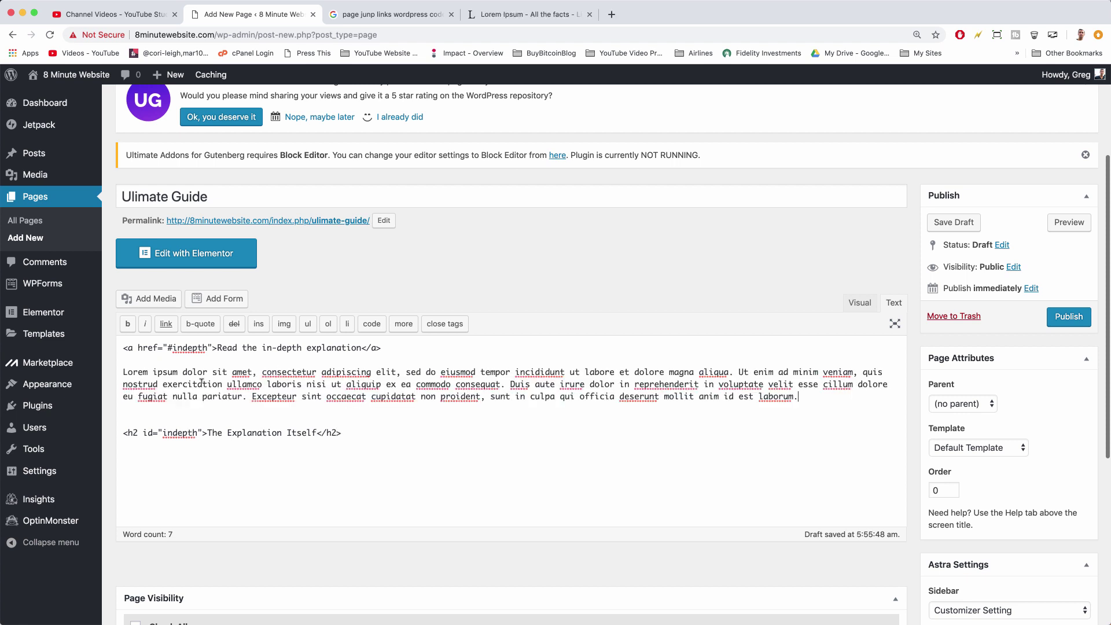
pyautogui.press('Return')
pyautogui.press('Return')
pyautogui.write('Lorem ipsum dolor sit amet, consectetur adipiscing elit, sed do eiusmod tempor incididunt ut labore et dolore magna aliqua. Ut enim ad minim veniam, quis nostrud exercitation ullamco laboris nisi ut aliquip ex ea commodo consequat. Duis aute irure dolor in reprehenderit in voluptate velit esse cillum dolore eu fugiat nulla pariatur. Excepteur sint occaecat cupidatat non proident, sunt in culpa qui officia deserunt mollit anim id est laborum.')
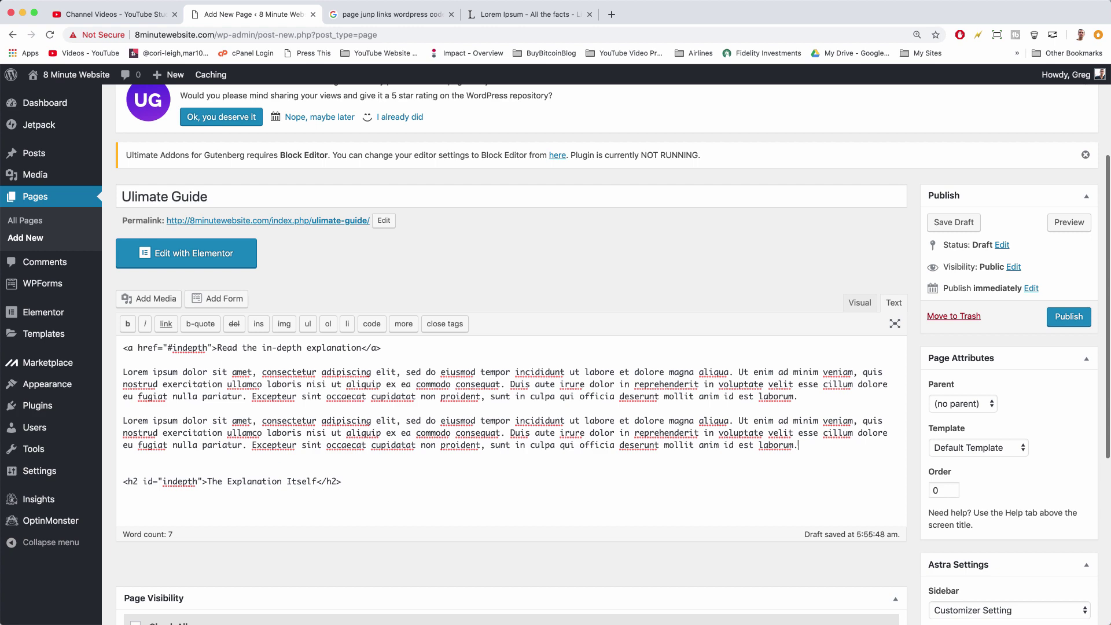
pyautogui.press('Return')
pyautogui.press('Return')
pyautogui.write('Lorem ipsum dolor sit amet, consectetur adipiscing elit, sed do eiusmod tempor incididunt ut labore et dolore magna aliqua. Ut enim ad minim veniam, quis nostrud exercitation ullamco laboris nisi ut aliquip ex ea commodo consequat. Duis aute irure dolor in reprehenderit in voluptate velit esse cillum dolore eu fugiat nulla pariatur. Excepteur sint occaecat cupidatat non proident, sunt in culpa qui officia deserunt mollit anim id est laborum.')
pyautogui.press('Return')
pyautogui.press('Return')
pyautogui.write('Lorem ipsum dolor sit amet, consectetur adipiscing elit, sed do eiusmod tempor incididunt ut labore et dolore magna aliqua. Ut enim ad minim veniam, quis nostrud exercitation ullamco laboris nisi ut aliquip ex ea commodo consequat. Duis aute irure dolor in reprehenderit in voluptate velit esse cillum dolore eu fugiat nulla pariatur. Excepteur sint occaecat cupidatat non proident, sunt in culpa qui officia deserunt mollit anim id est laborum.')
pyautogui.press('Return')
pyautogui.press('Return')
pyautogui.write('Lorem ipsum dolor sit amet, consectetur adipiscing elit, sed do eiusmod tempor incididunt ut labore et dolore magna aliqua. Ut enim ad minim veniam, quis nostrud exercitation ullamco laboris nisi ut aliquip ex ea commodo consequat. Duis aute irure dolor in reprehenderit in voluptate velit esse cillum dolore eu fugiat nulla pariatur. Excepteur sint occaecat cupidatat non proident, sunt in culpa qui officia deserunt mollit anim id est laborum.')
pyautogui.press('Return')
pyautogui.press('Return')
pyautogui.write('Lorem ipsum dolor sit amet, consectetur adipiscing elit, sed do eiusmod tempor incididunt ut labore et dolore magna aliqua. Ut enim ad minim veniam, quis nostrud exercitation ullamco laboris nisi ut aliquip ex ea commodo consequat. Duis aute irure dolor in reprehenderit in voluptate velit esse cillum dolore eu fugiat nulla pariatur. Excepteur sint occaecat cupidatat non proident, sunt in culpa qui officia deserunt mollit anim id est laborum.')
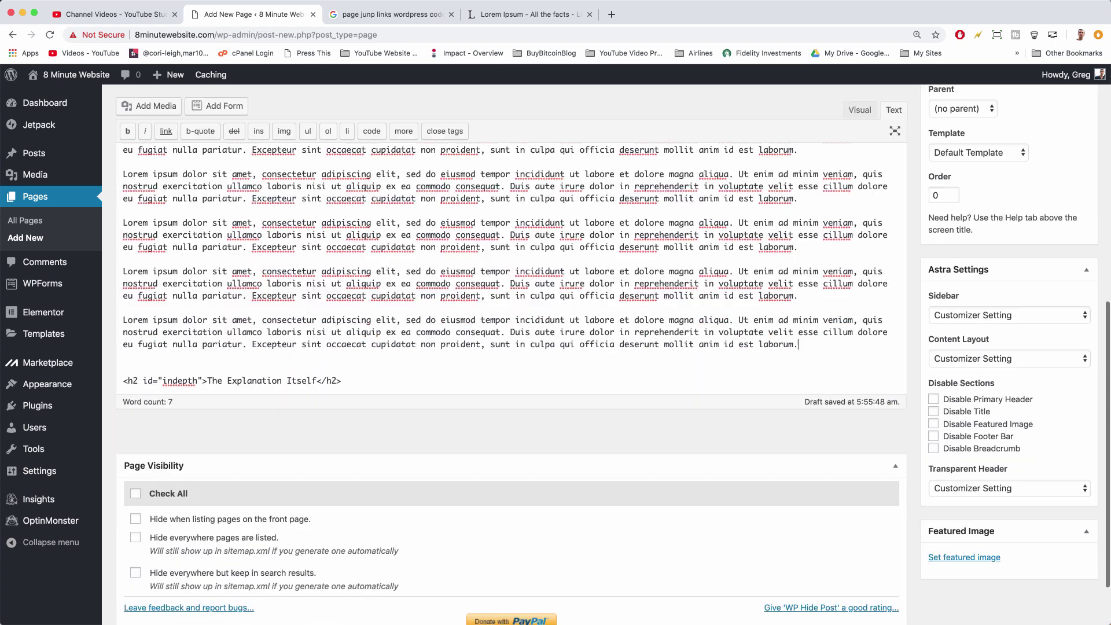
pyautogui.press('Return')
pyautogui.press('Return')
pyautogui.press('super+v')
pyautogui.press('Return')
pyautogui.press('Return')
pyautogui.press('super+v')
pyautogui.press('Return')
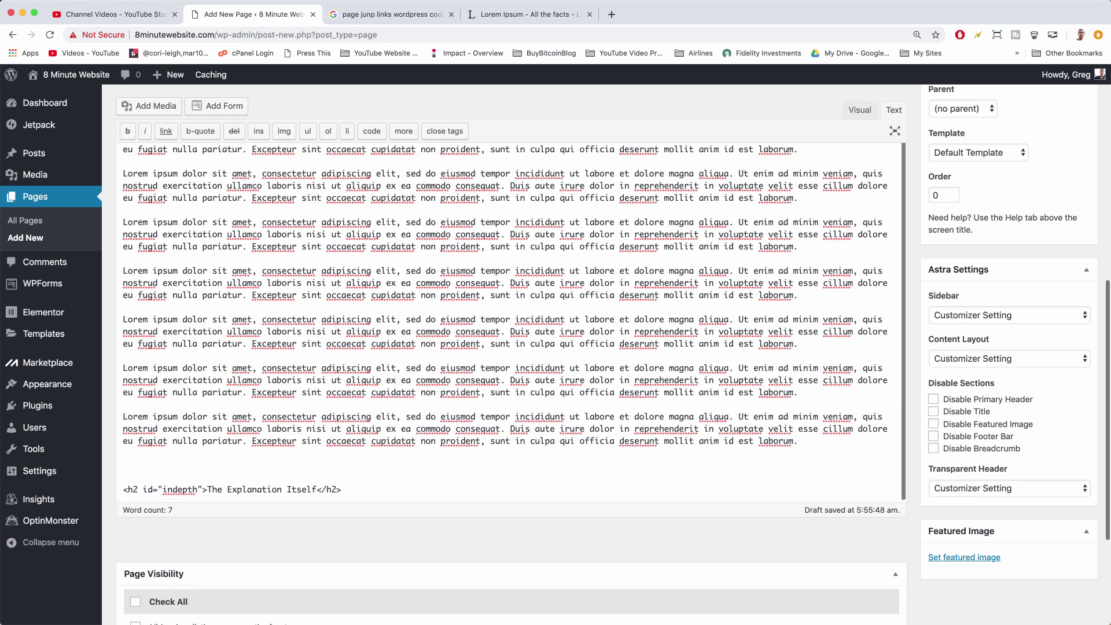
pyautogui.scroll(15, 960, 315)
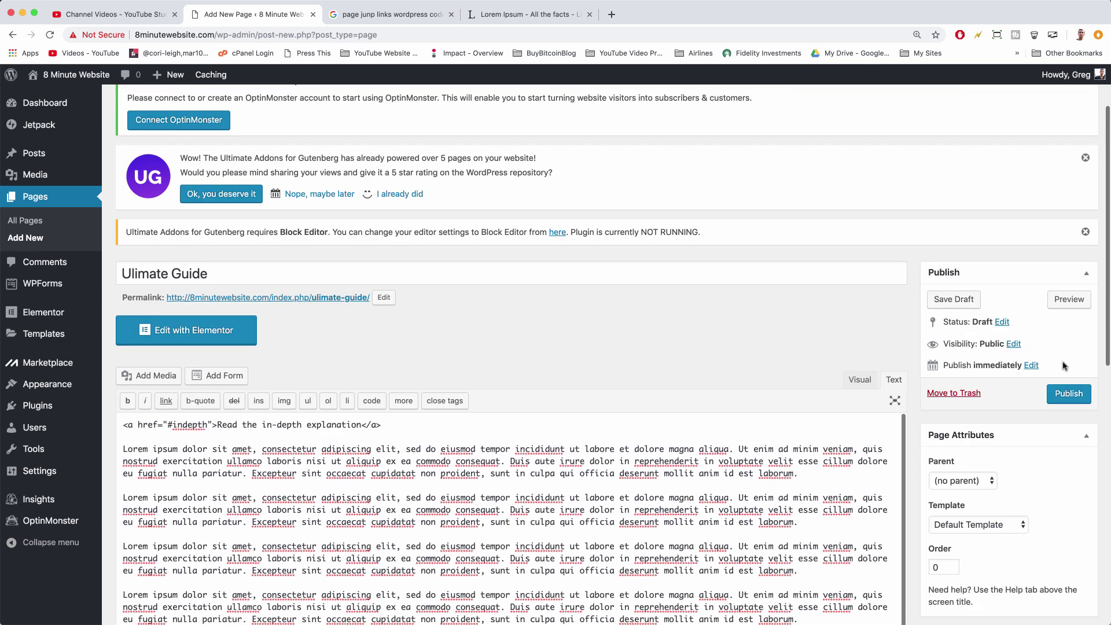
# Publish the page and click 'Read the in-depth explanation' to check it jumps down
pyautogui.click(1066, 394)
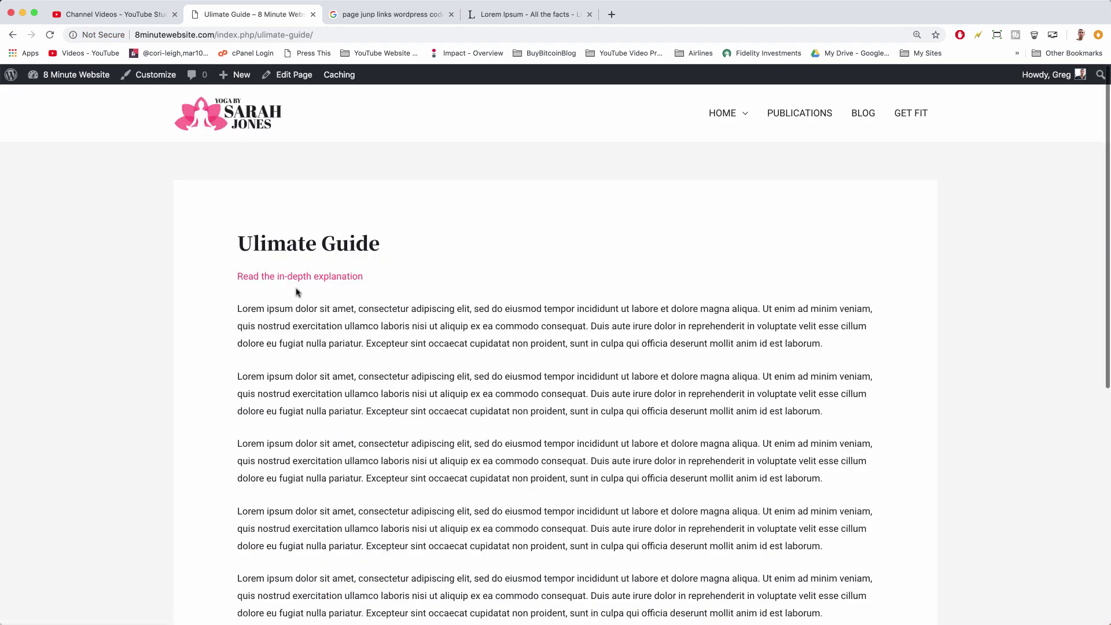
pyautogui.click(348, 279)
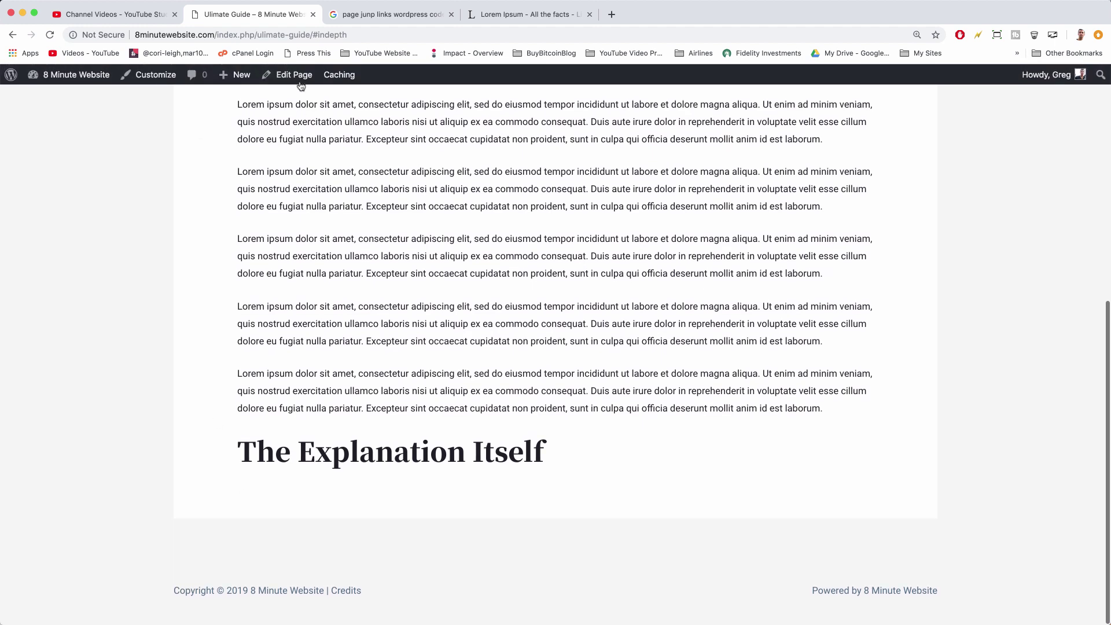
# Update the Ulimate Guide page and view it live
pyautogui.click(295, 78)
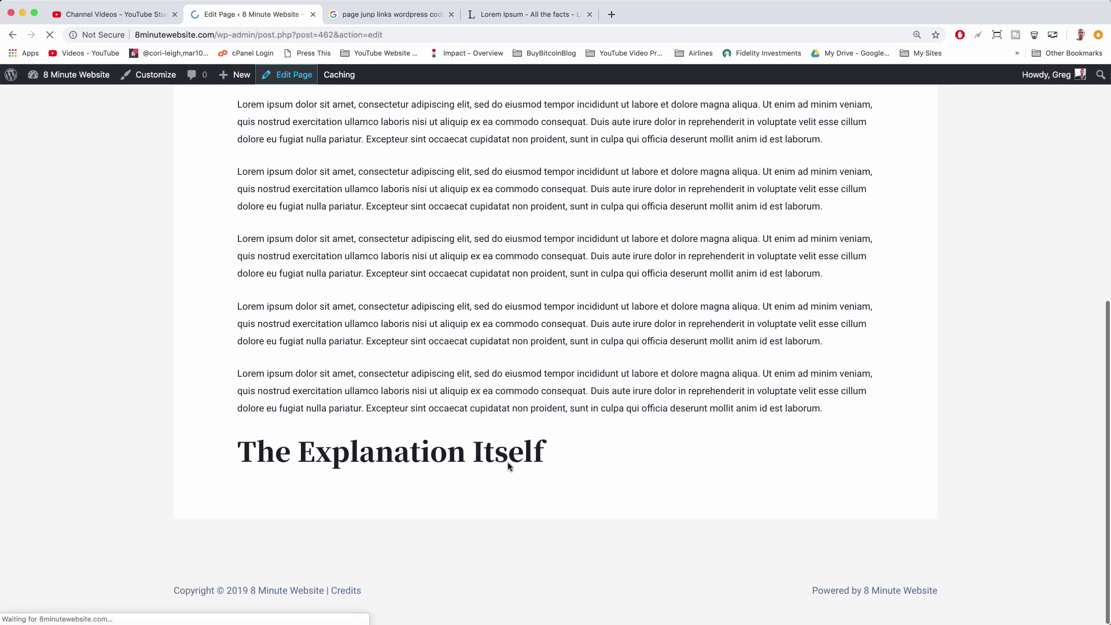
pyautogui.scroll(-15, 370, 508)
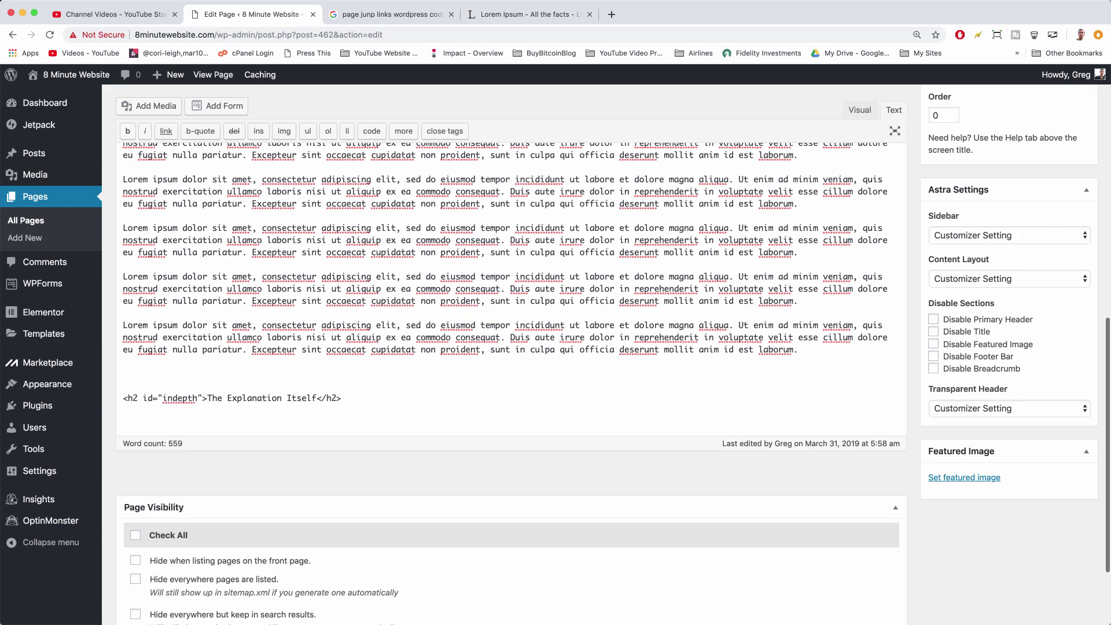
pyautogui.scroll(3, 352, 398)
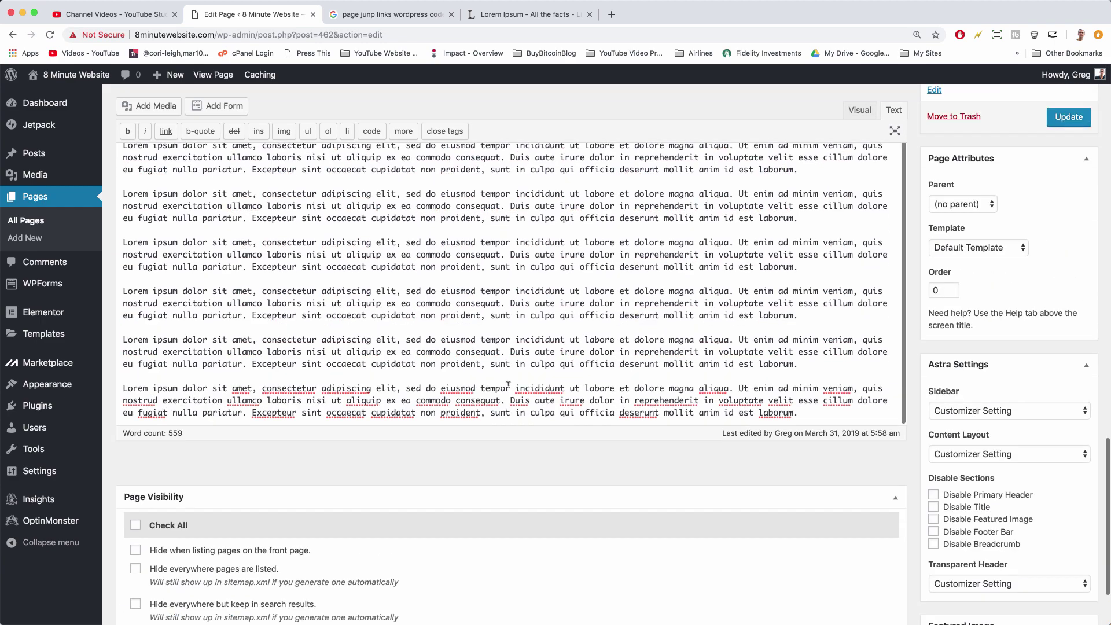
pyautogui.scroll(10, 508, 385)
pyautogui.click(1069, 368)
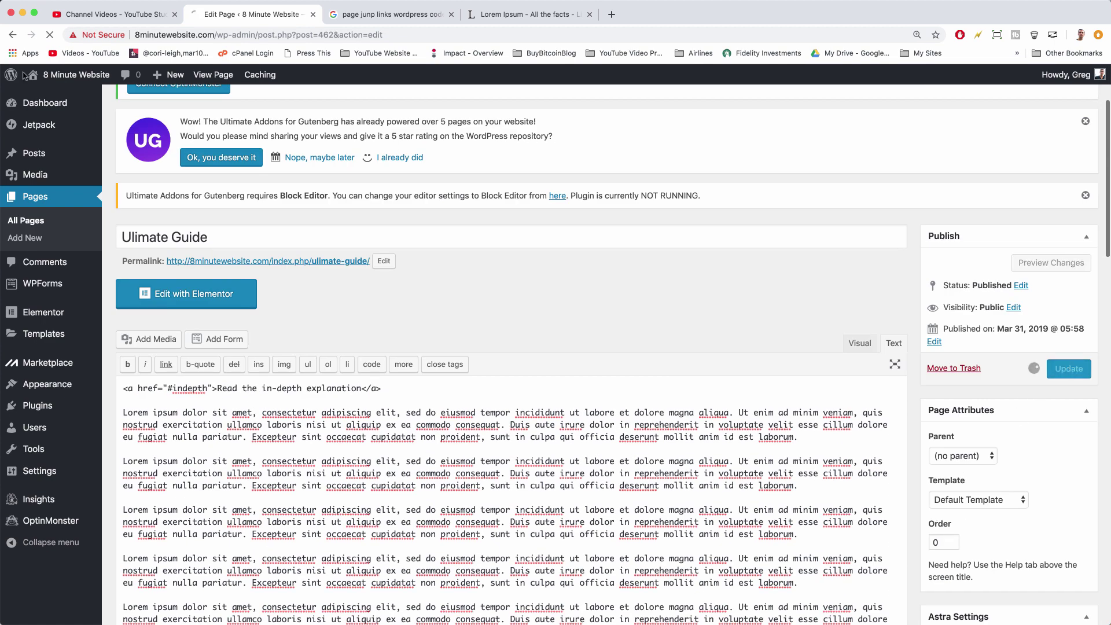
pyautogui.click(213, 75)
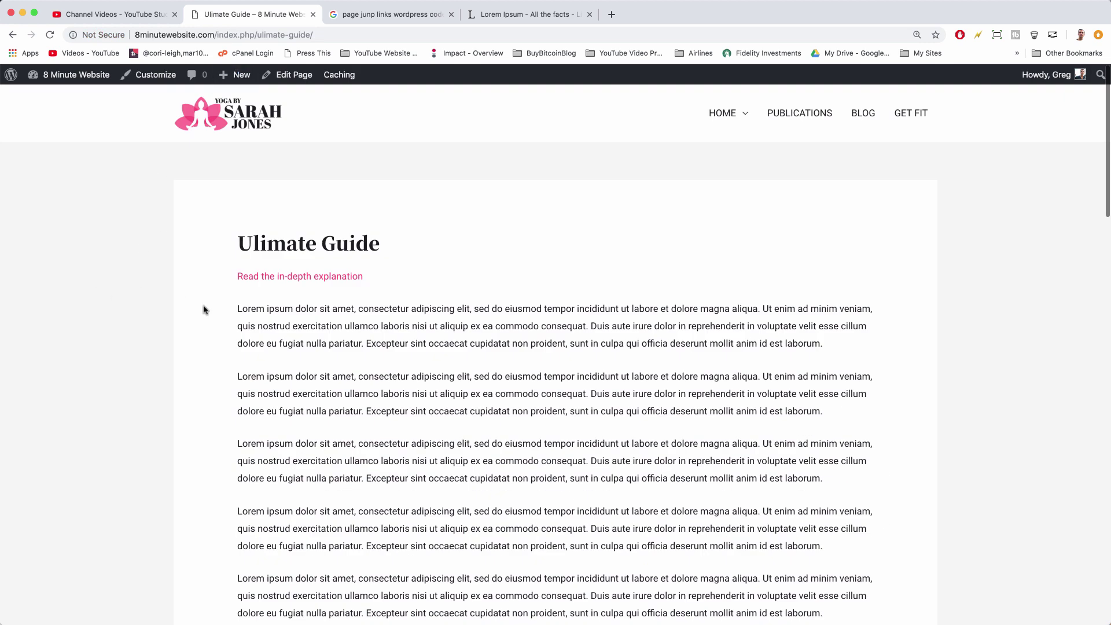
# Test the in-depth link, check #indepth in the address, then visit the homepage
pyautogui.click(344, 278)
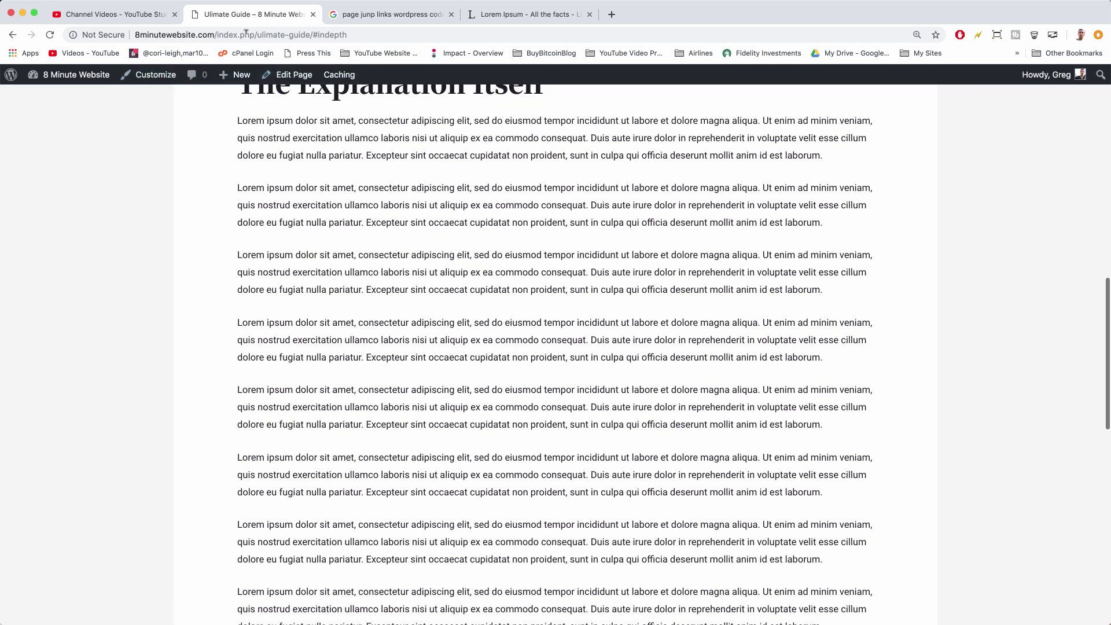
pyautogui.scroll(1, 532, 249)
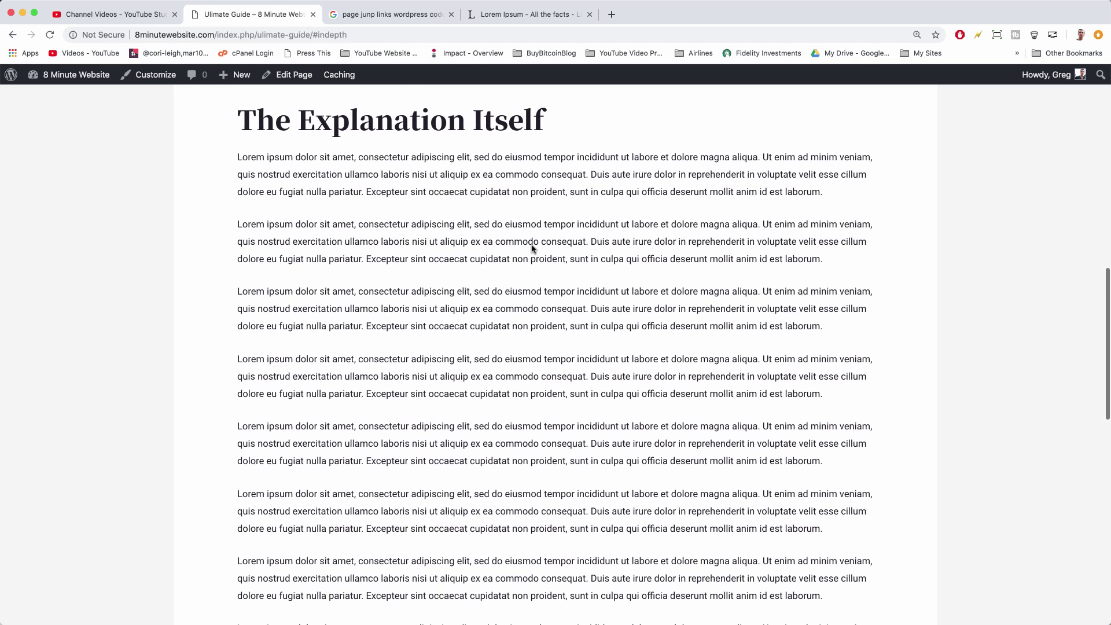
pyautogui.scroll(-1, 283, 353)
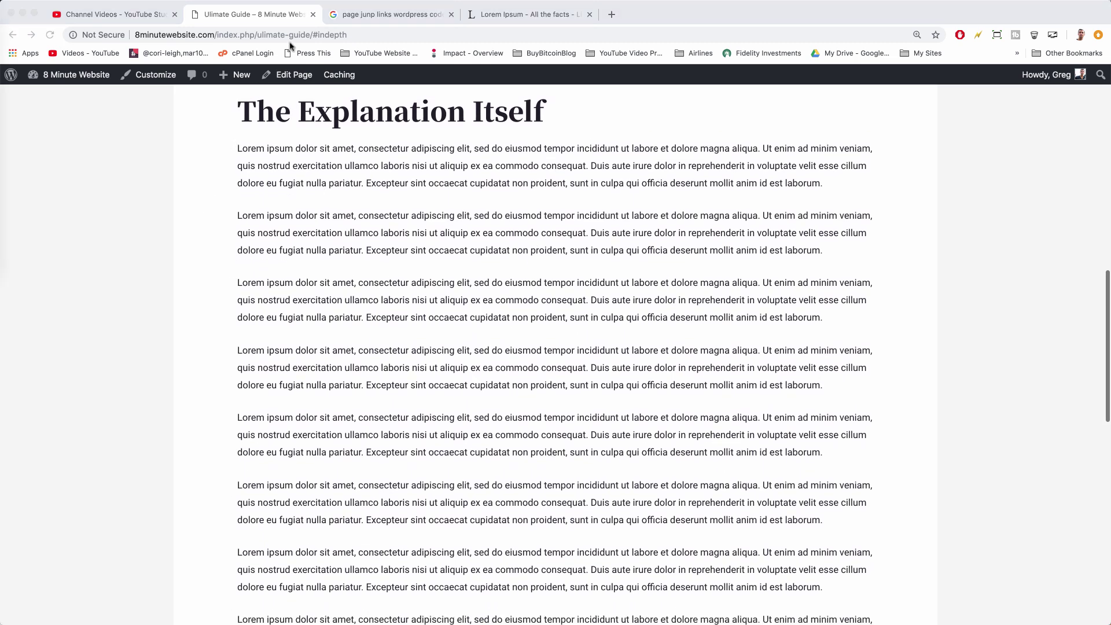
pyautogui.moveTo(313, 35); pyautogui.dragTo(350, 36)
pyautogui.click(435, 399)
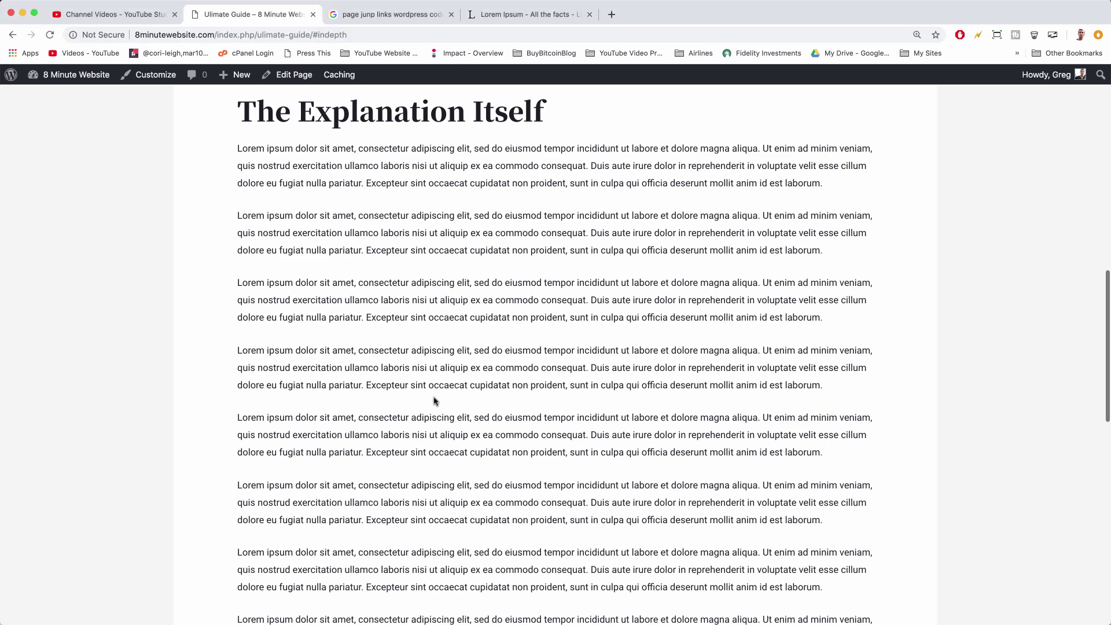
pyautogui.scroll(15, 298, 485)
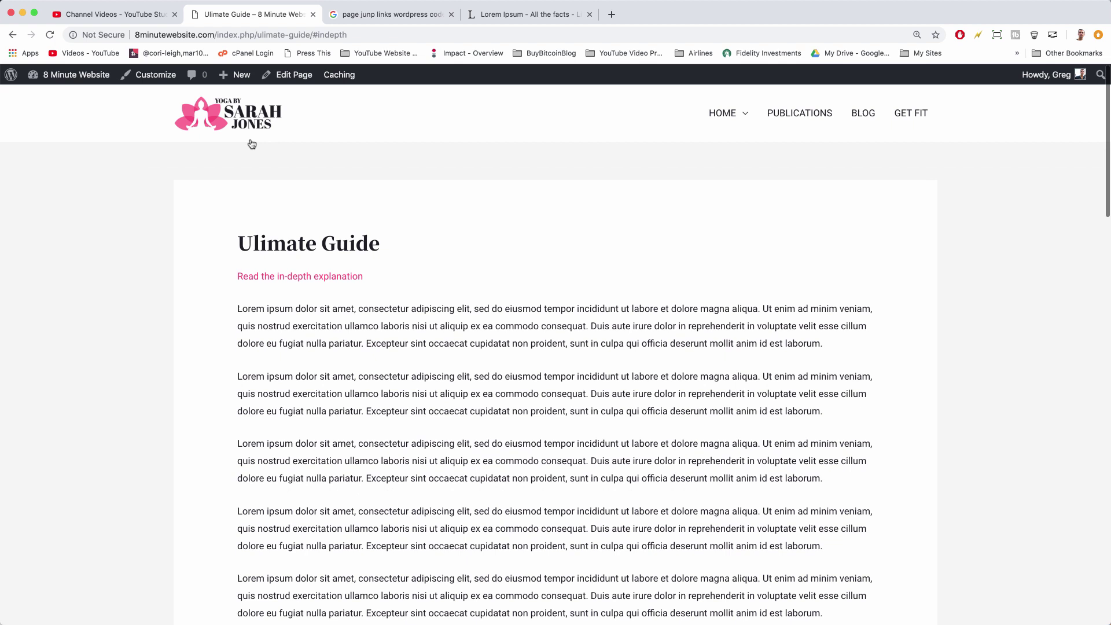
pyautogui.click(221, 114)
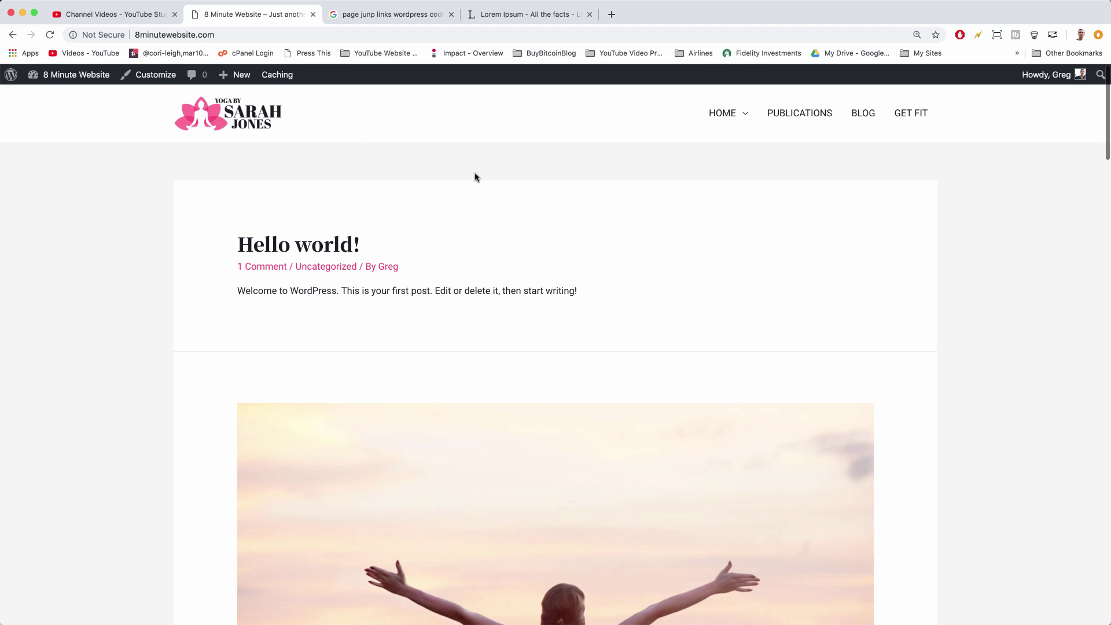
# Reopen the Ulimate Guide page in the editor and highlight #indepth in the link's href
pyautogui.click(12, 35)
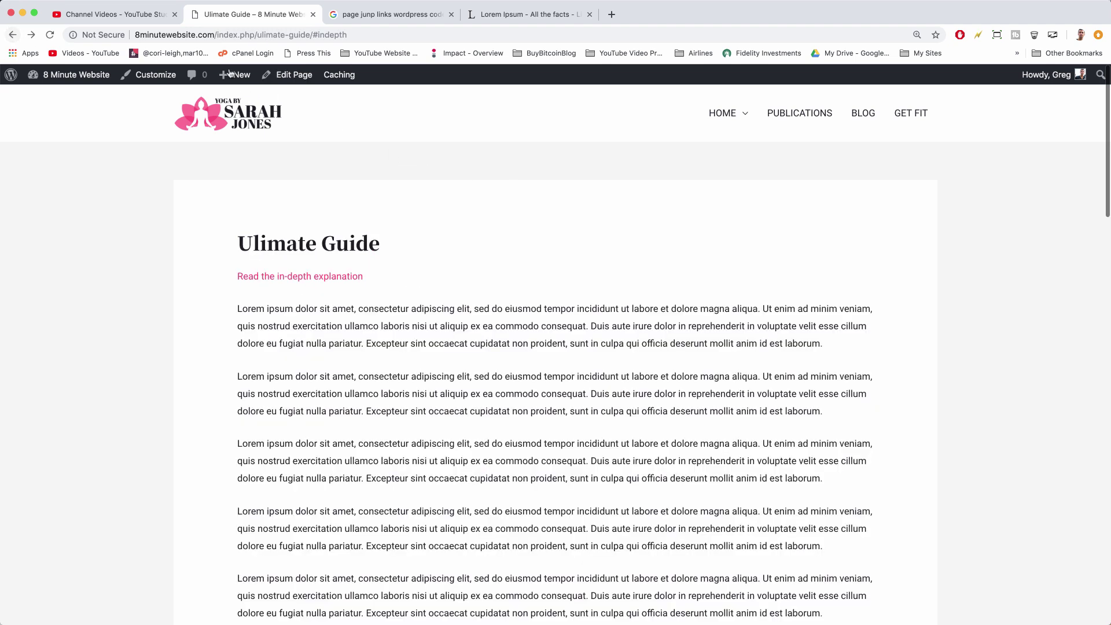
pyautogui.click(300, 84)
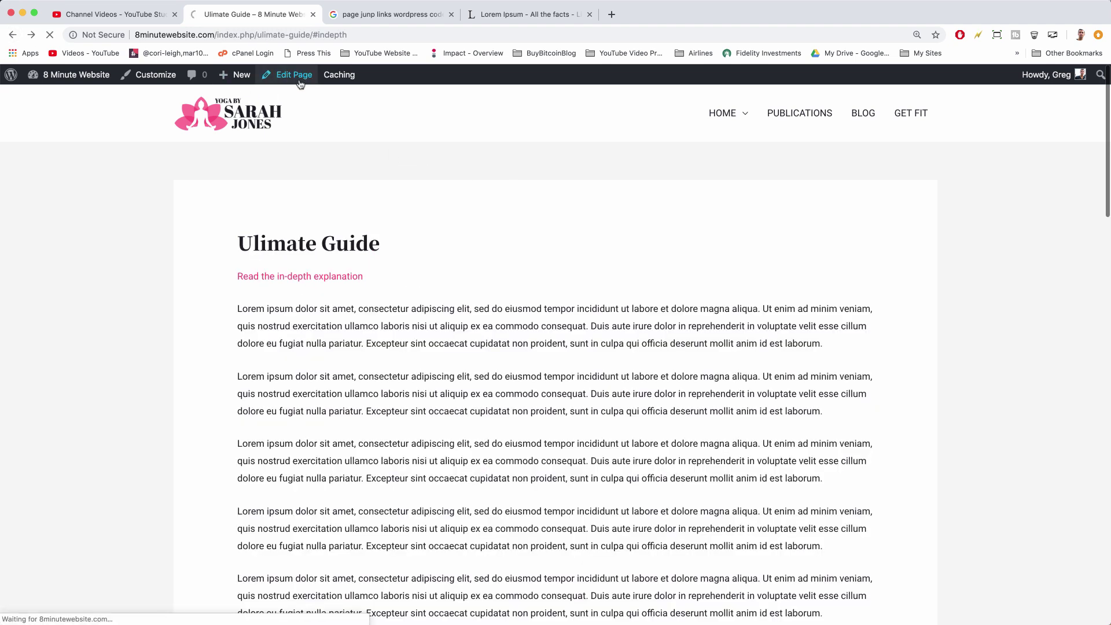
pyautogui.scroll(-5, 529, 336)
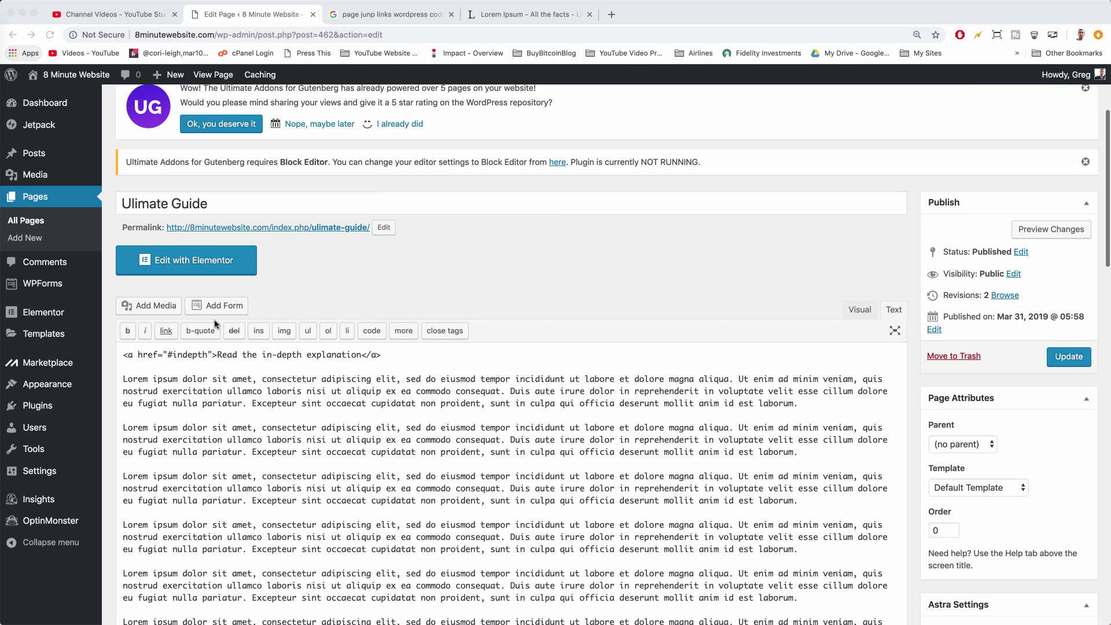
pyautogui.click(127, 355)
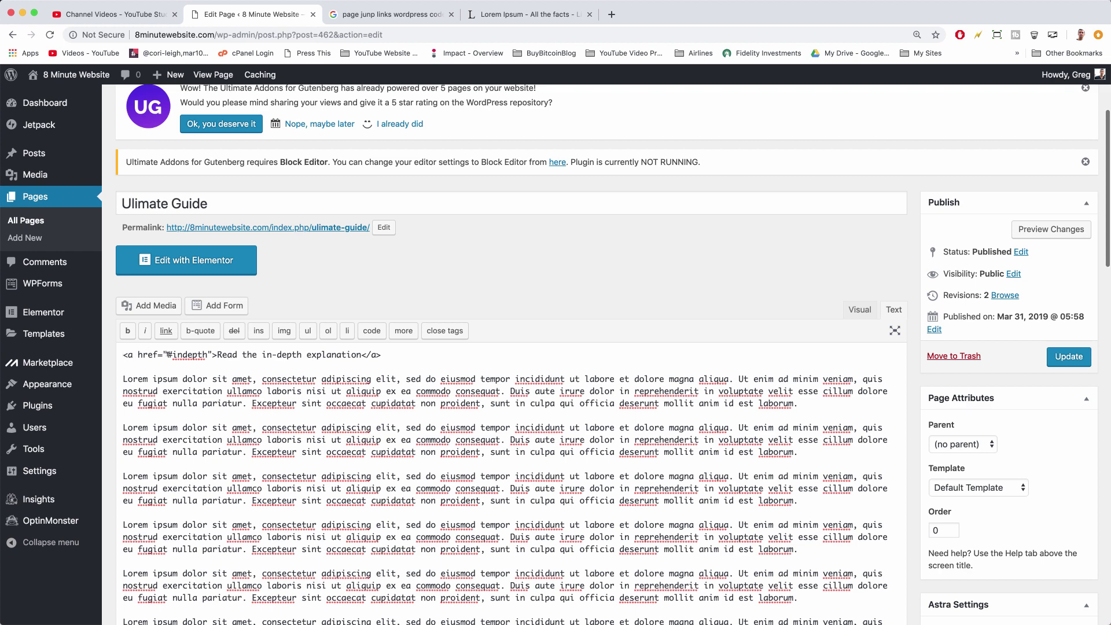
pyautogui.moveTo(167, 354); pyautogui.dragTo(172, 355)
pyautogui.click(172, 353)
pyautogui.doubleClick(191, 355)
# Highlight the heading's id="indepth" to compare it with the link target
pyautogui.scroll(-10, 290, 414)
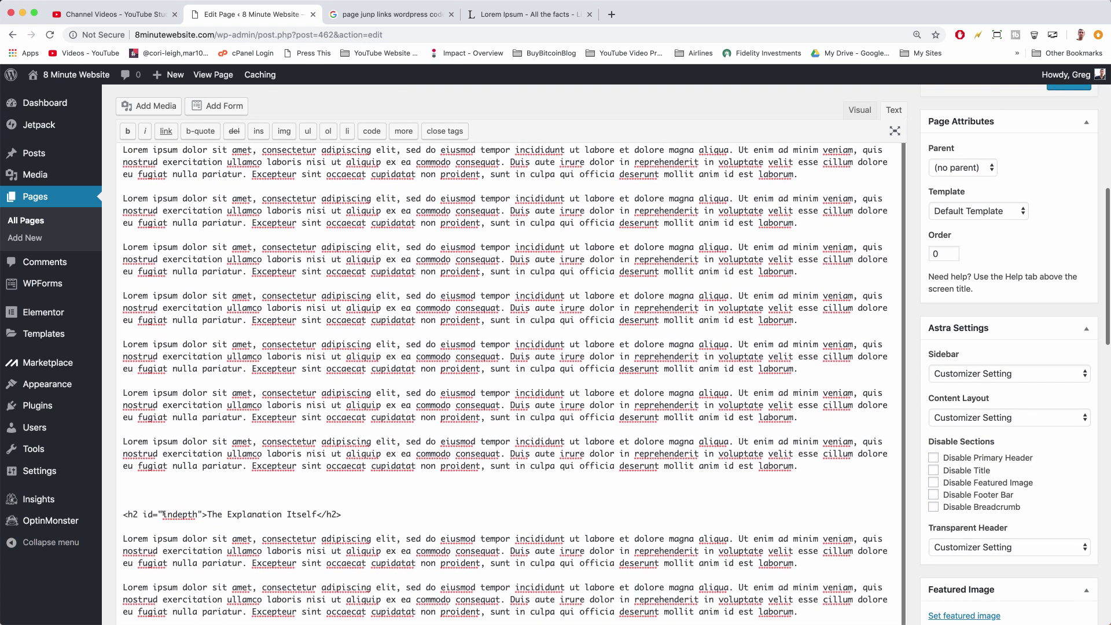
pyautogui.moveTo(162, 515); pyautogui.dragTo(196, 515)
pyautogui.click(137, 515)
pyautogui.press('super+Tab')
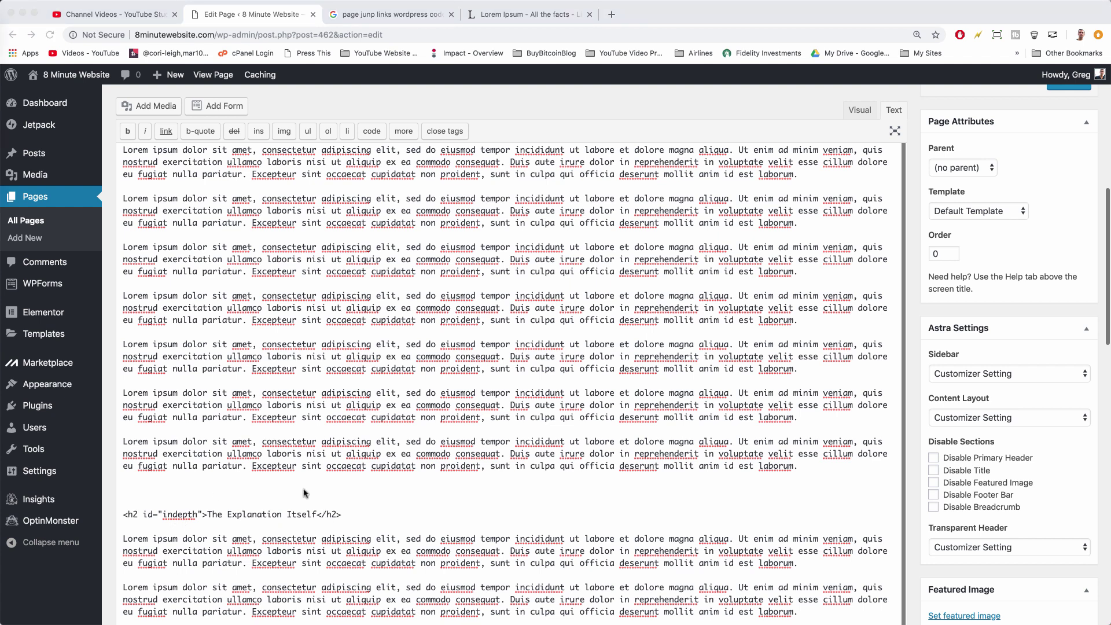
pyautogui.click(305, 493)
pyautogui.scroll(10, 305, 494)
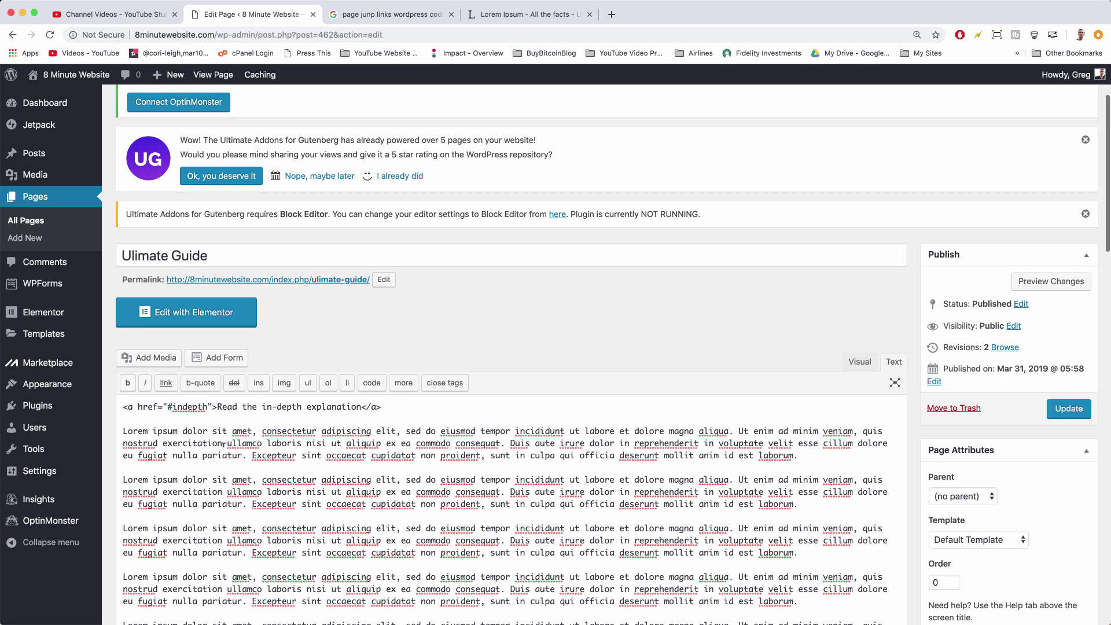
pyautogui.scroll(-10, 223, 443)
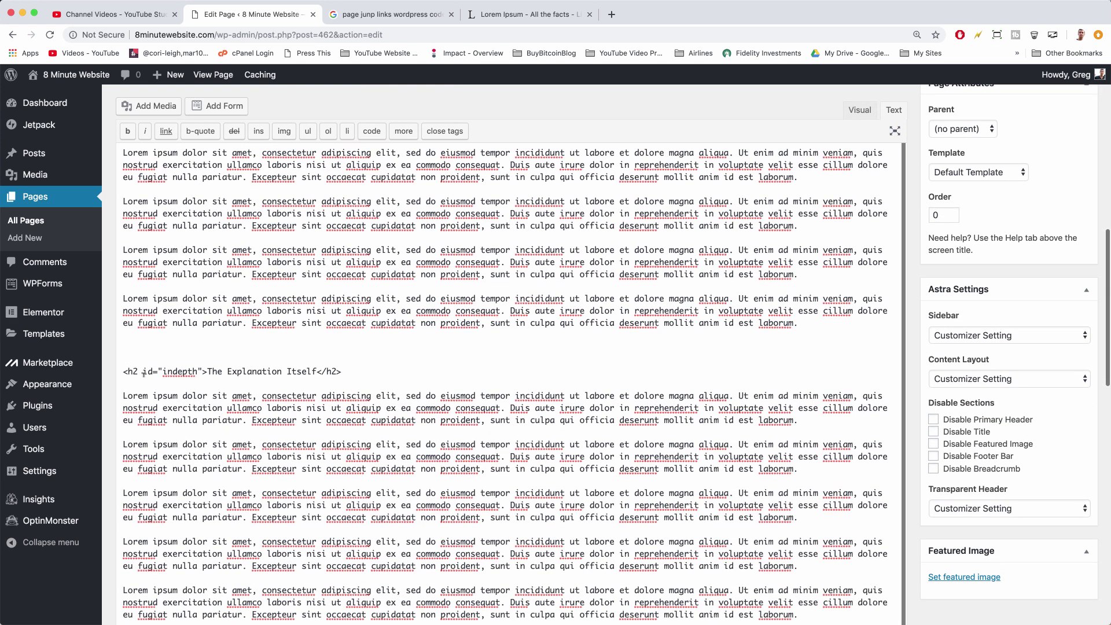
pyautogui.moveTo(143, 371); pyautogui.dragTo(152, 371)
pyautogui.doubleClick(164, 371)
pyautogui.click(162, 371)
pyautogui.scroll(10, 331, 343)
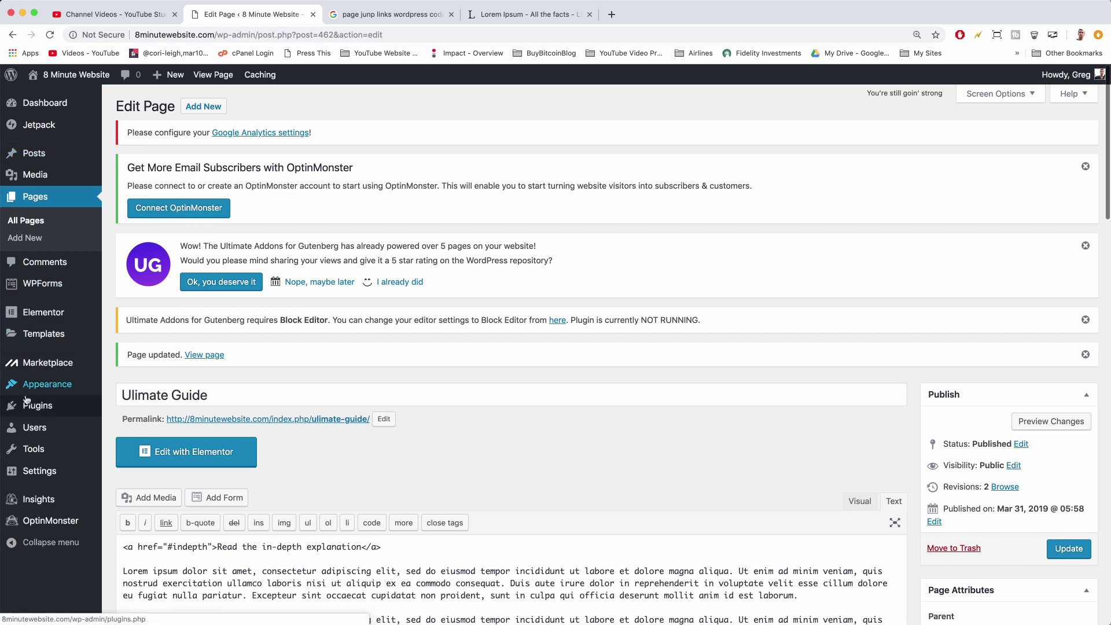
# Search Add Plugins for 'elementor' and see Elementor Page Builder is already active
pyautogui.moveTo(33, 409)
pyautogui.click(127, 431)
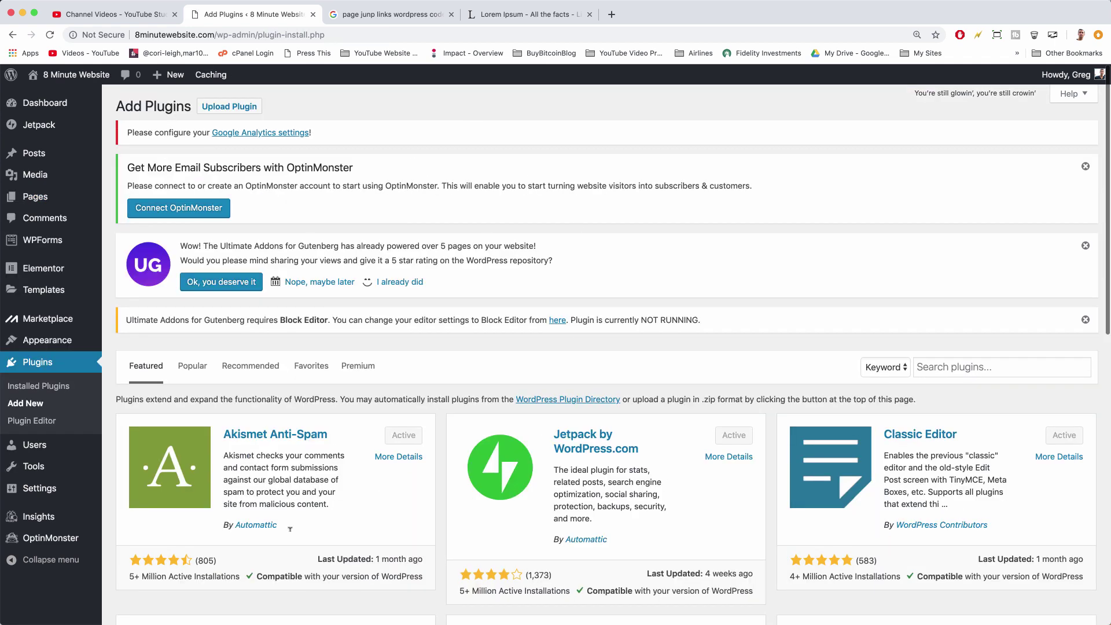
pyautogui.click(944, 366)
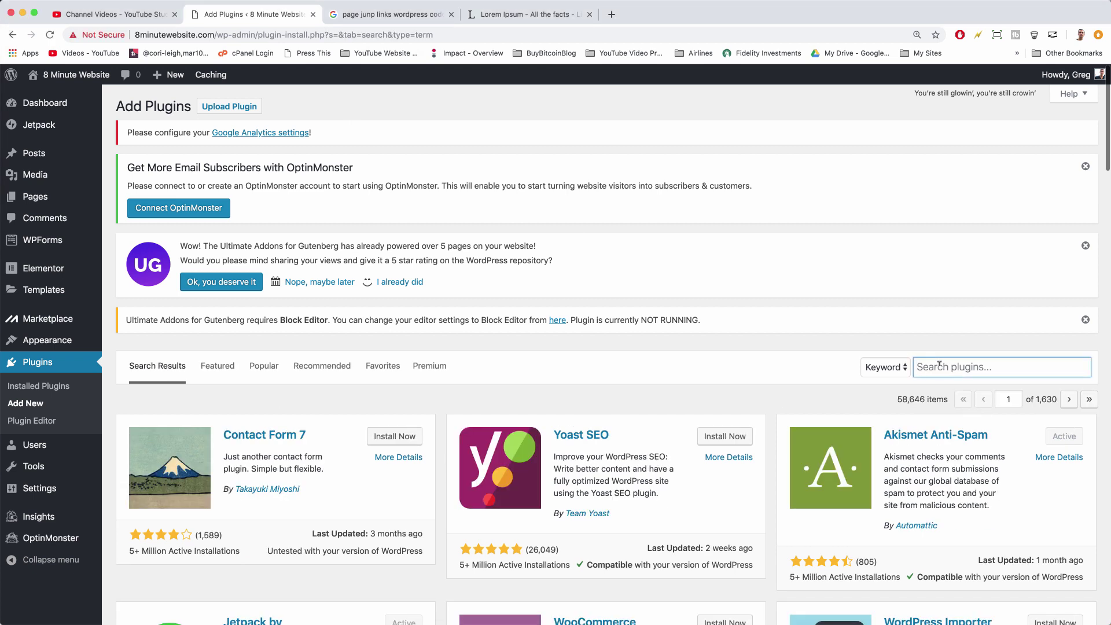
pyautogui.write('elementor')
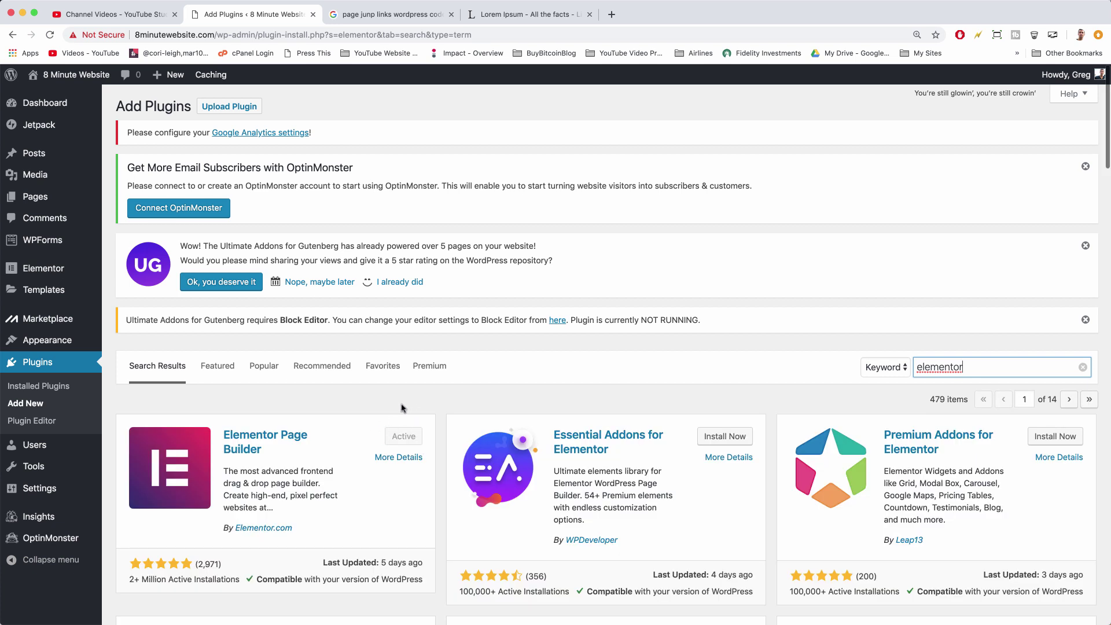
# Create a new page titled 'Another Ultimate Guide'
pyautogui.moveTo(181, 78)
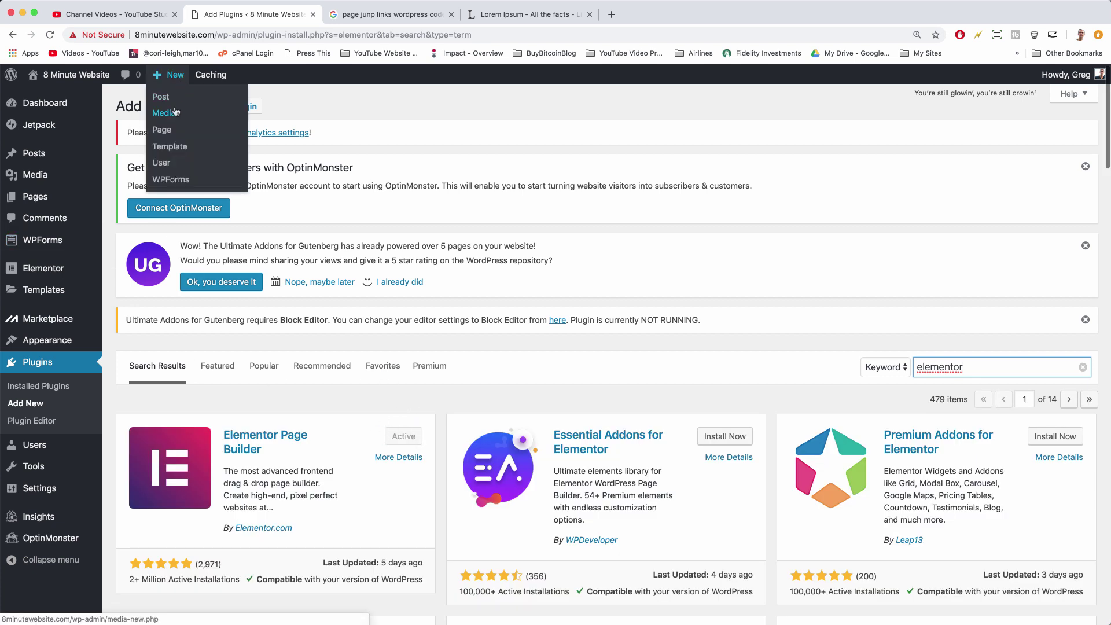
pyautogui.click(161, 129)
pyautogui.write('A')
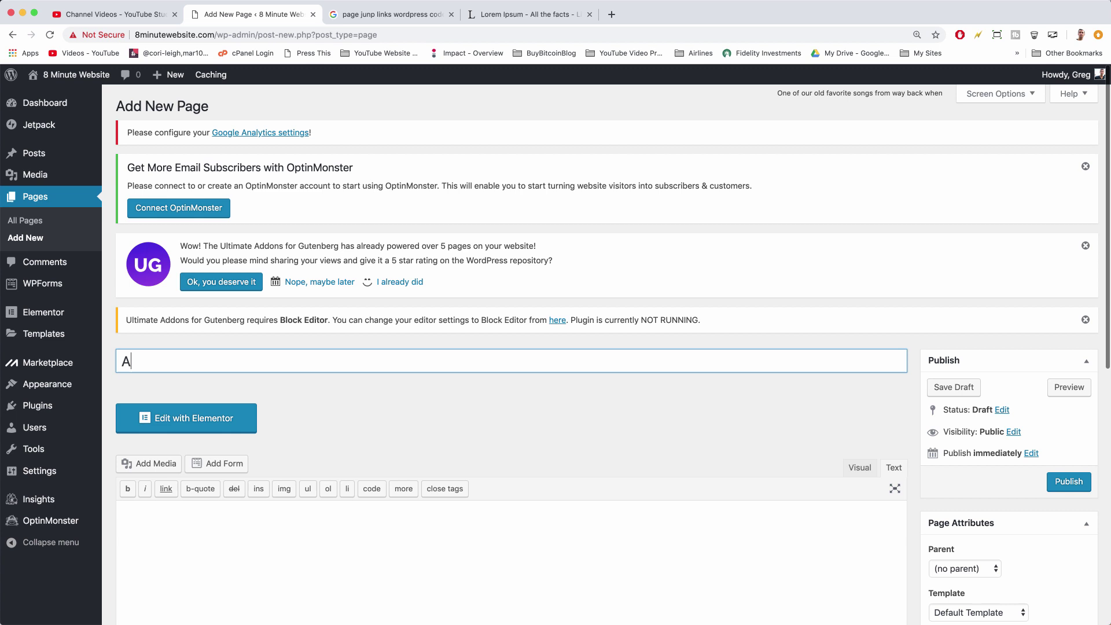
pyautogui.write('nother Ultimate Guide')
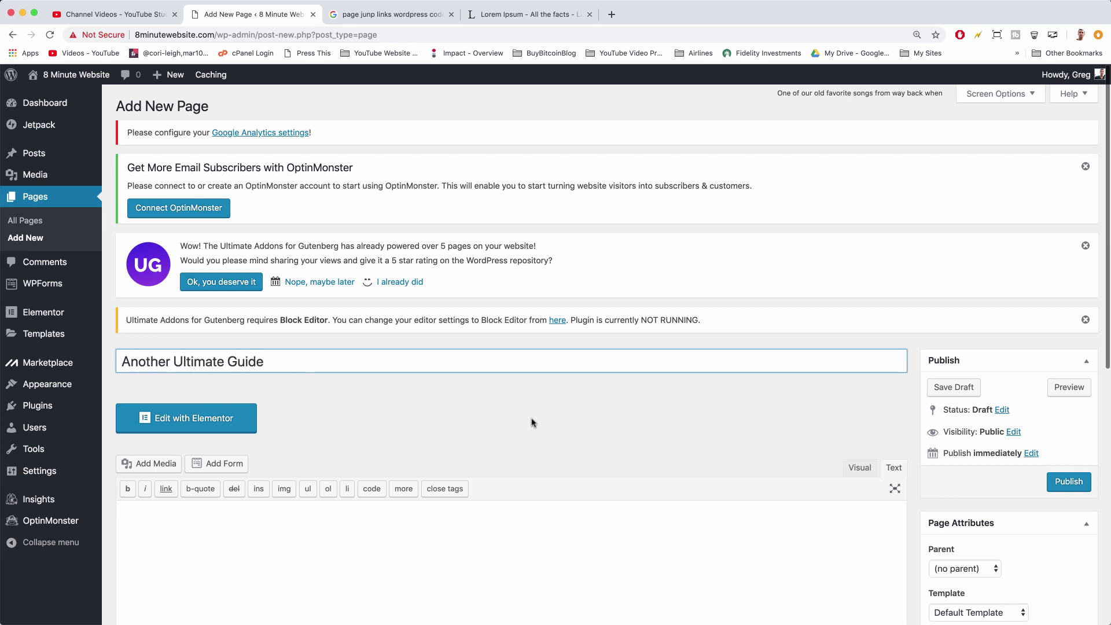
pyautogui.scroll(-5, 533, 422)
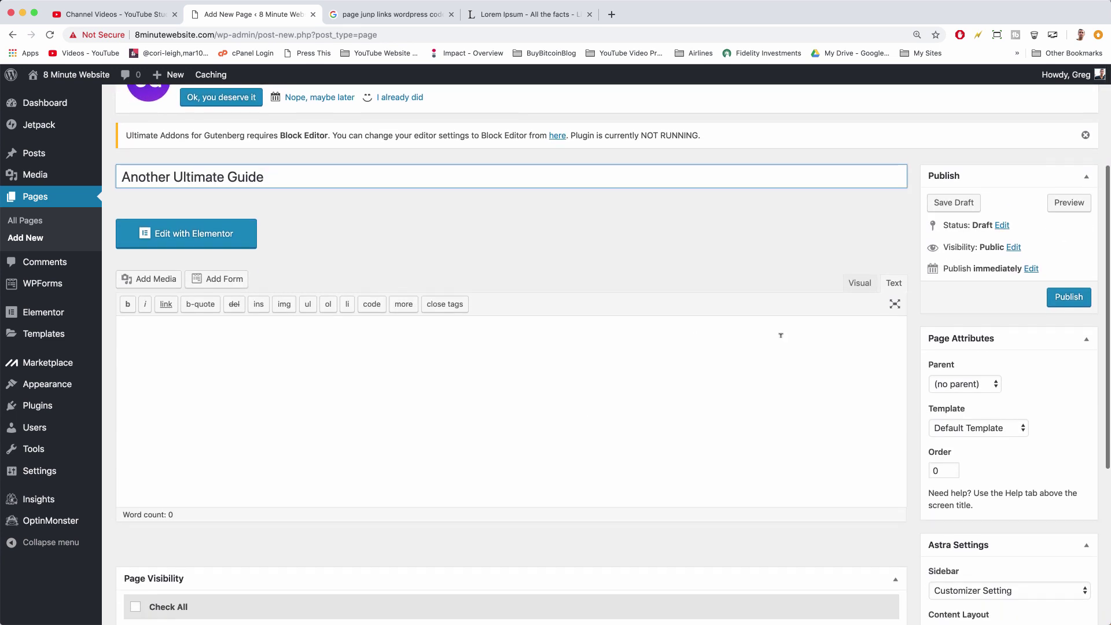
# Apply the Elementor Full Width template, publish, and open the page in Elementor
pyautogui.click(991, 427)
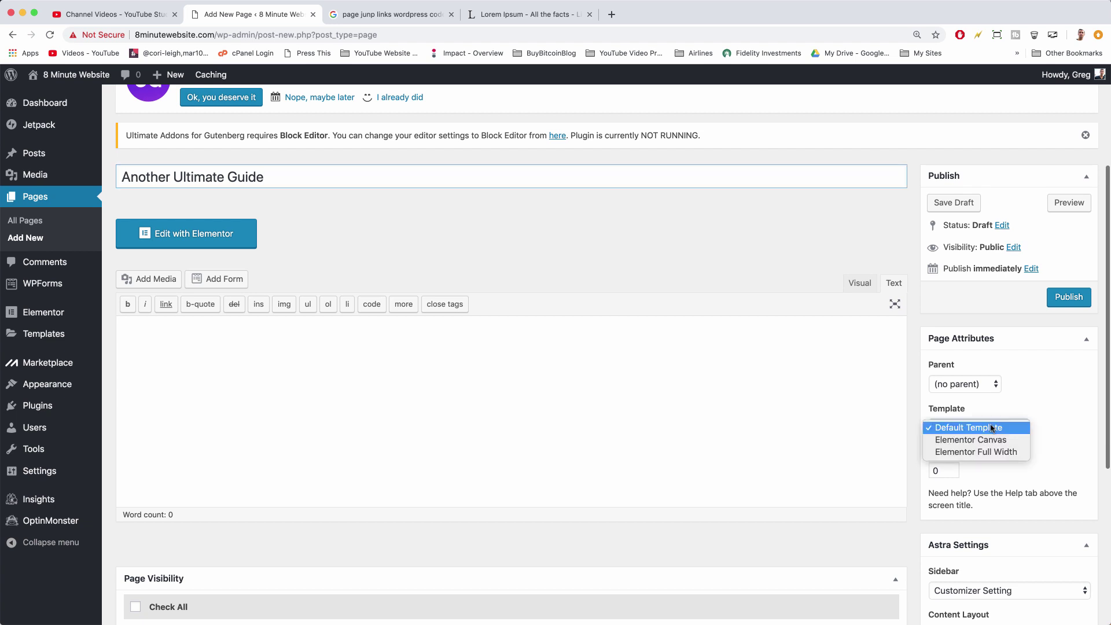
pyautogui.click(977, 452)
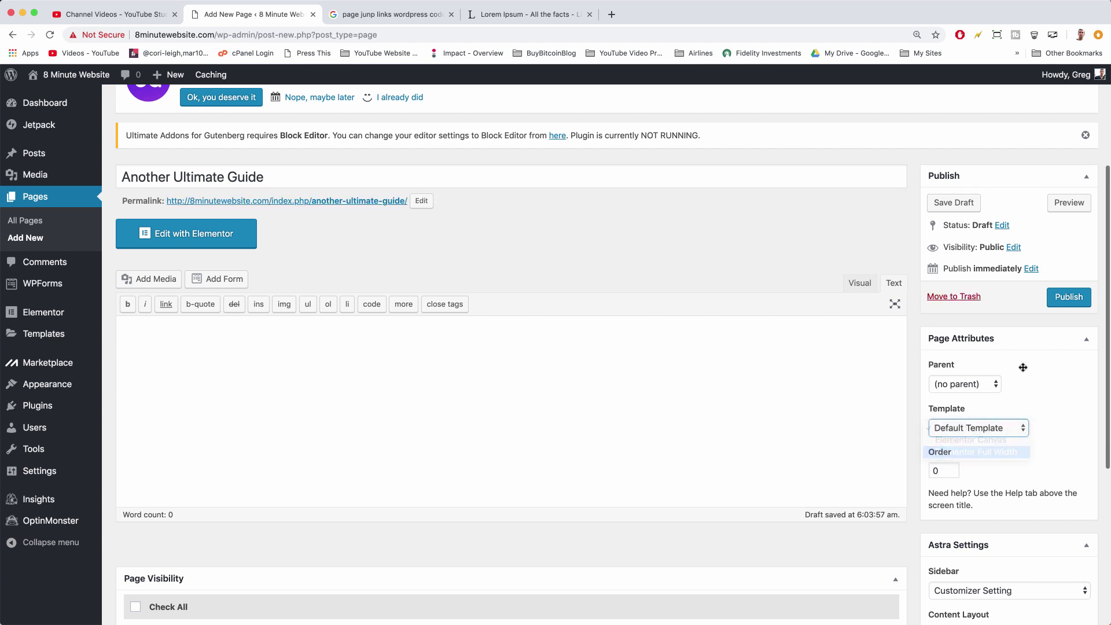
pyautogui.click(1069, 301)
pyautogui.click(202, 456)
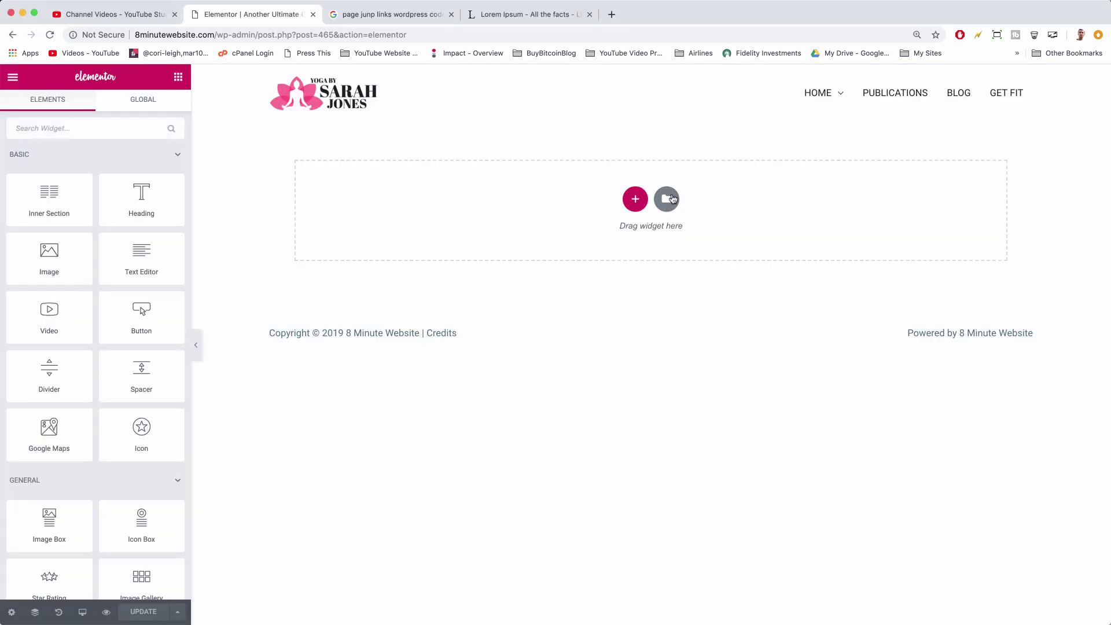
# Insert the beach vacation library template and link the Book A Room button to #experience
pyautogui.click(667, 199)
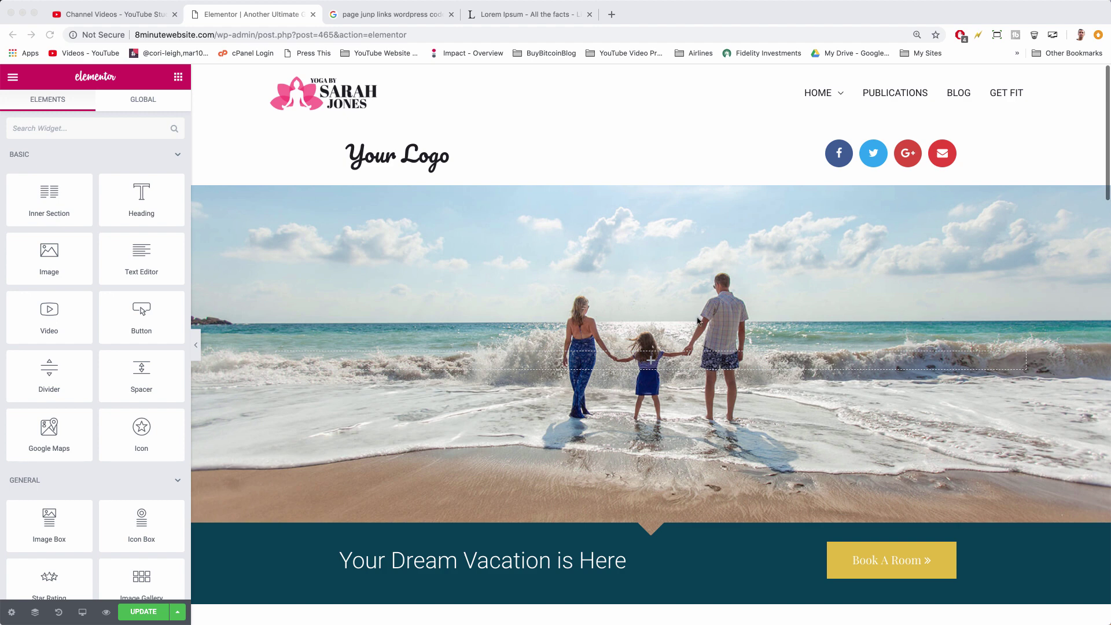
pyautogui.scroll(-5, 697, 376)
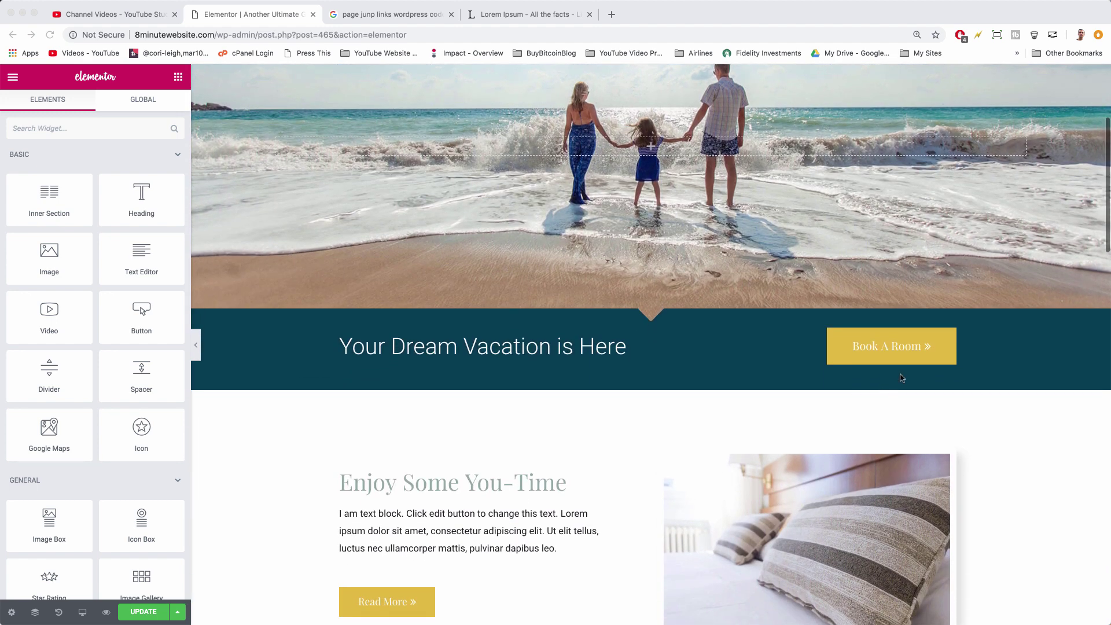
pyautogui.click(870, 349)
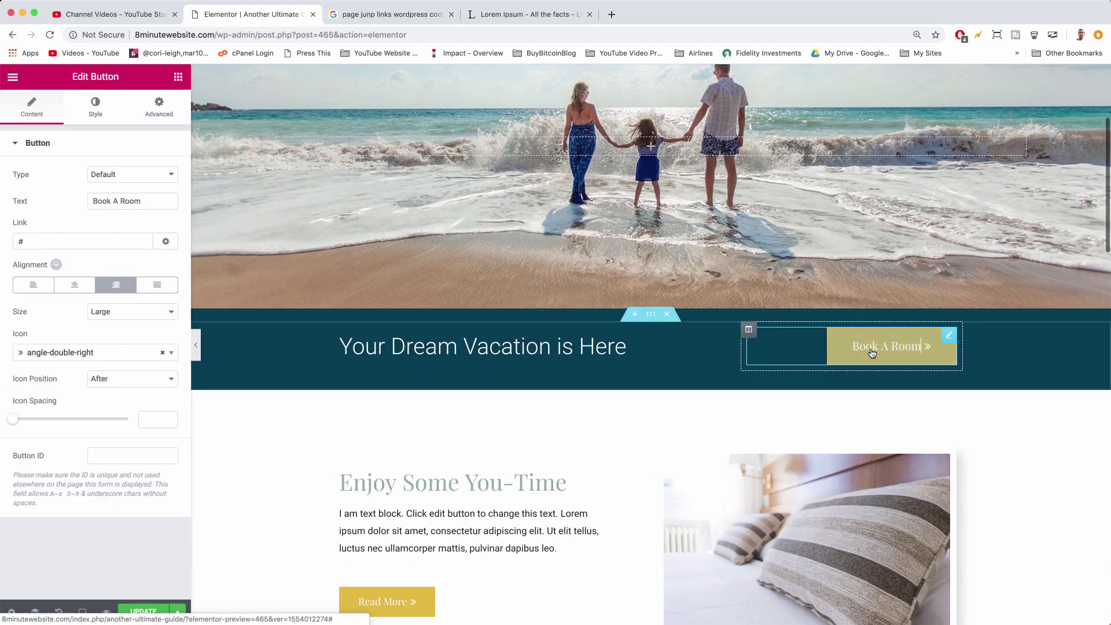
pyautogui.scroll(3, 354, 278)
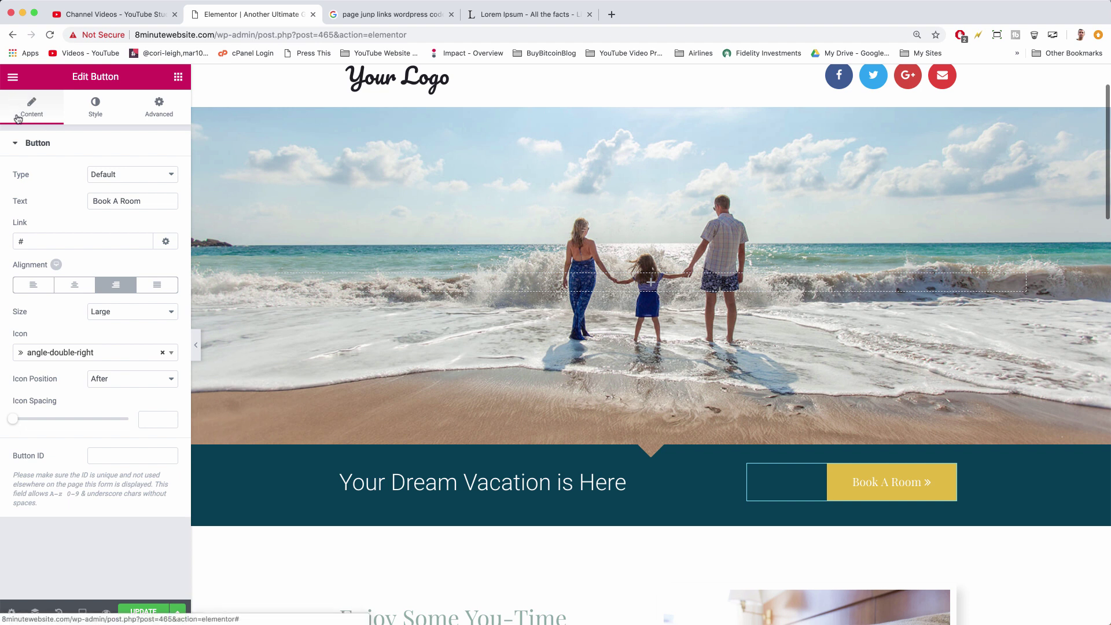
pyautogui.click(39, 241)
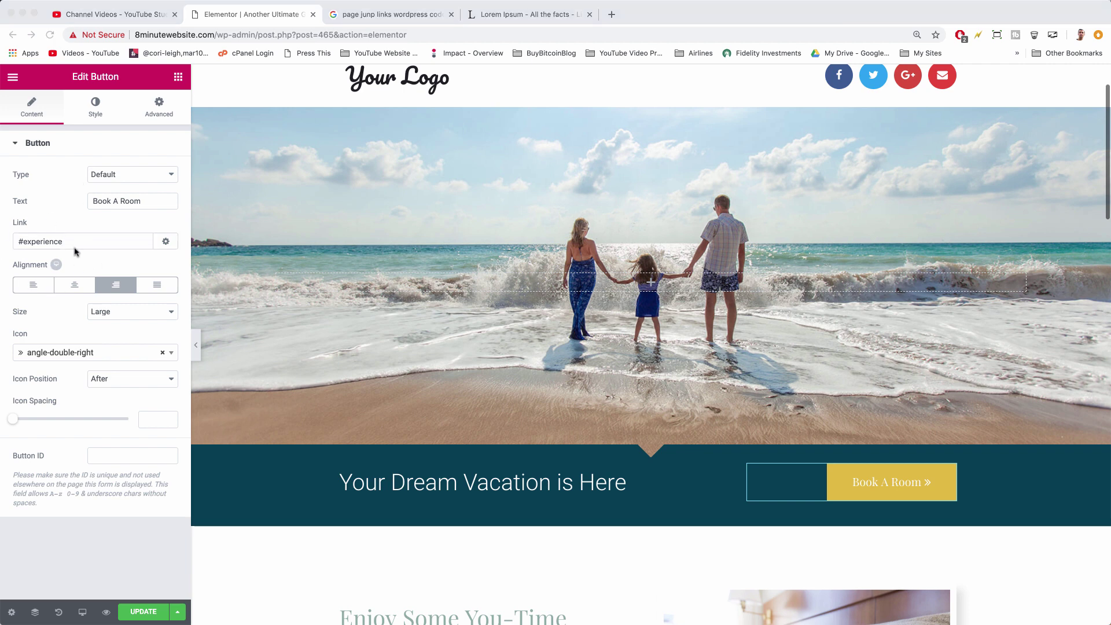
# Enter 'experience' as the CSS ID of The Best Experience Ever section and click UPDATE
pyautogui.scroll(-4, 772, 458)
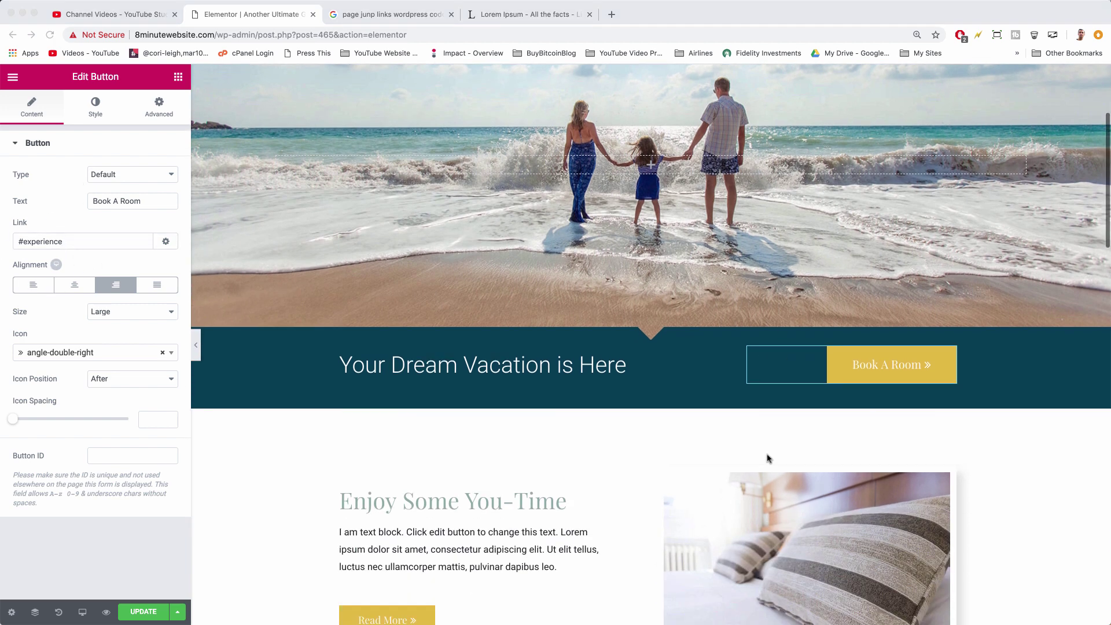
pyautogui.scroll(-7, 631, 297)
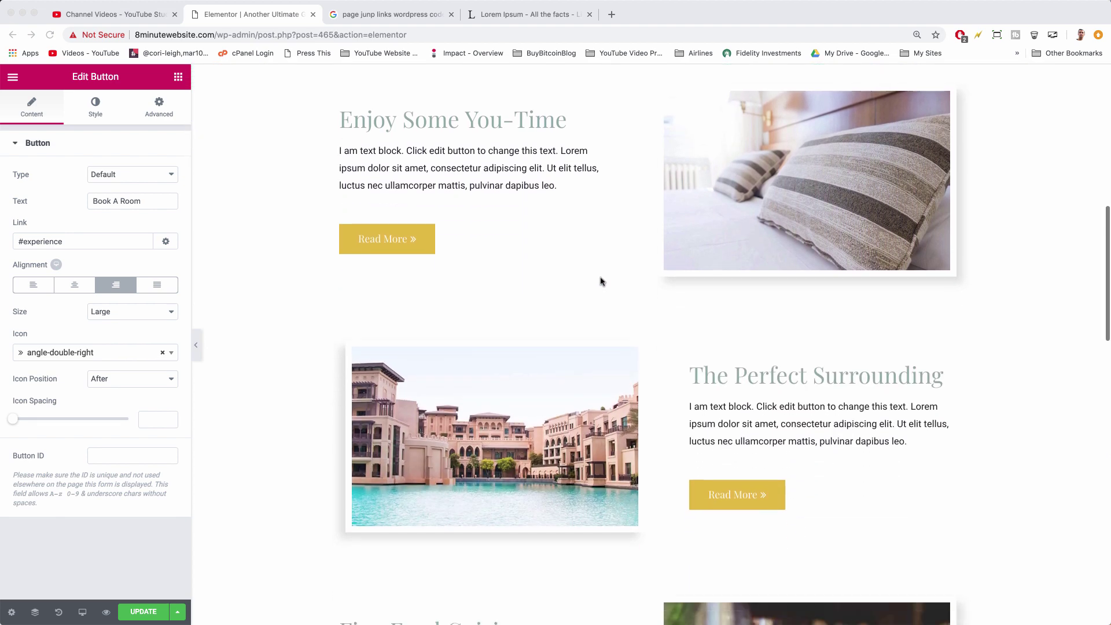
pyautogui.scroll(-11, 644, 332)
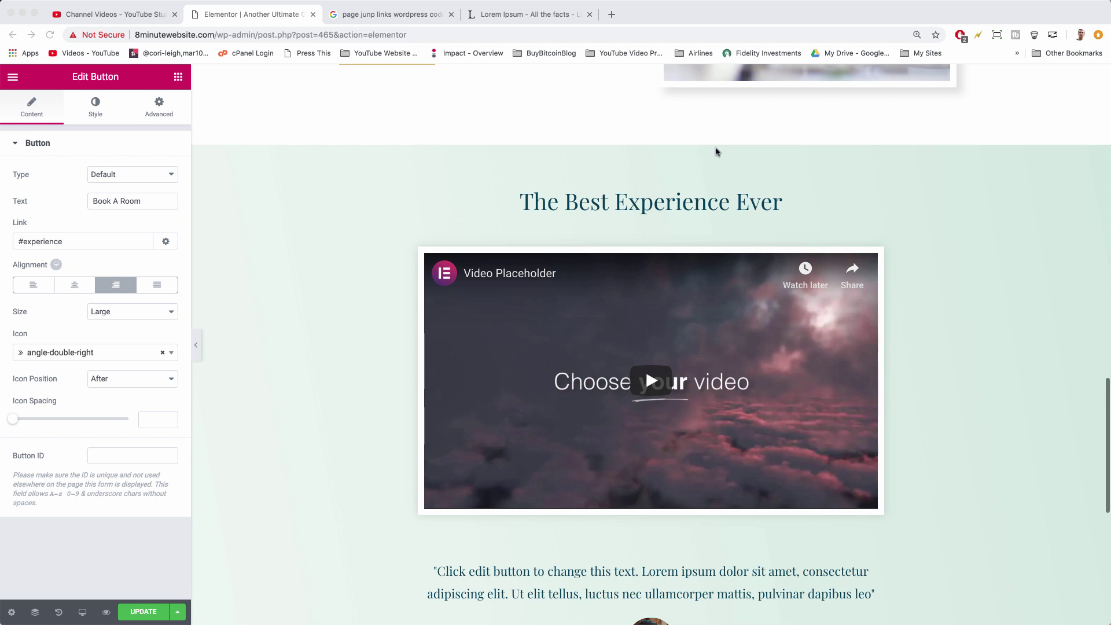
pyautogui.press('super+Tab')
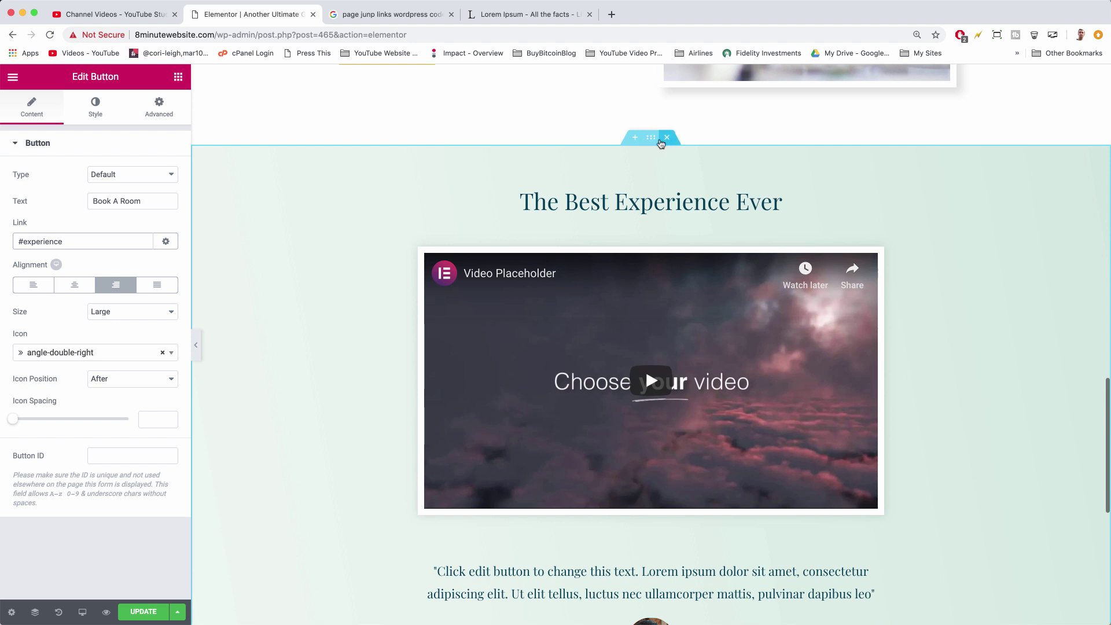
pyautogui.click(653, 141)
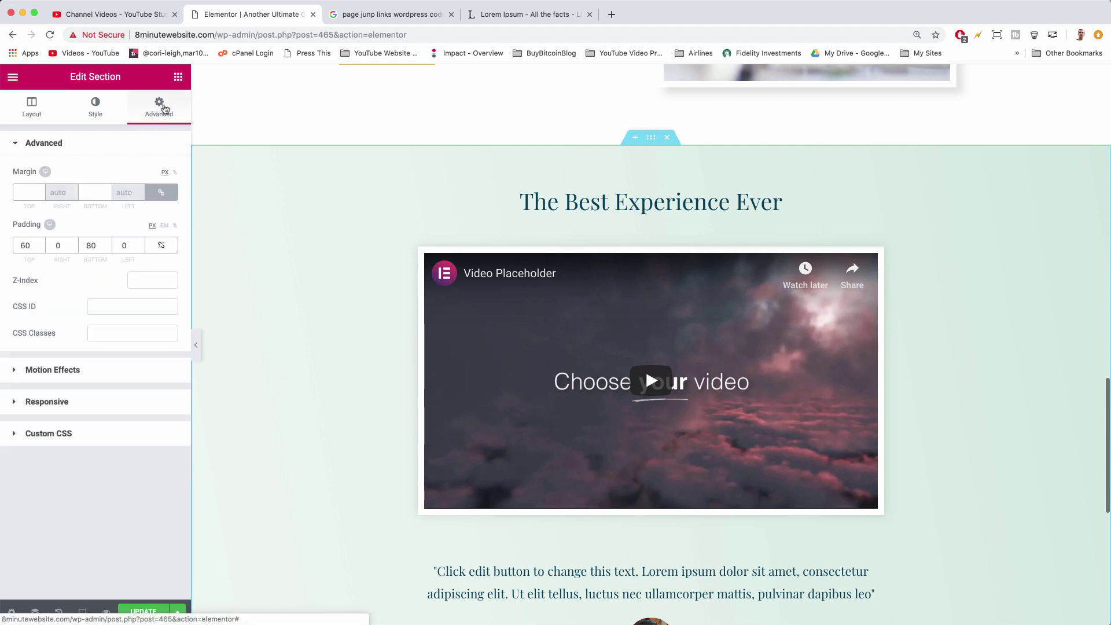
pyautogui.click(111, 305)
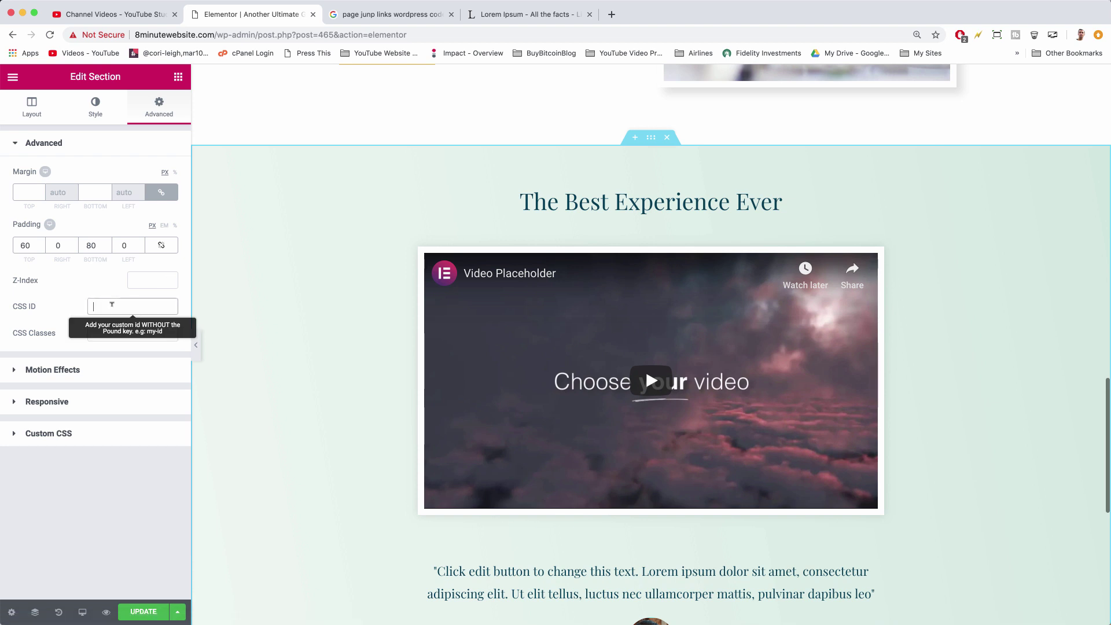
pyautogui.write('experience')
pyautogui.click(143, 612)
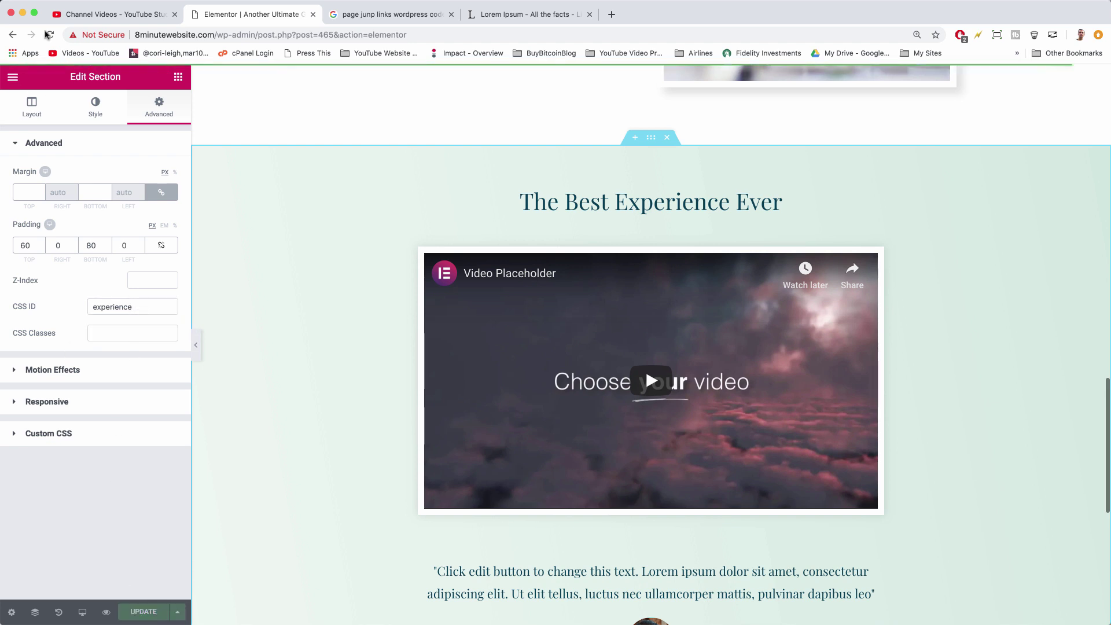
# Open the live page and test that the Book A Room button jumps to The Best Experience Ever
pyautogui.click(13, 77)
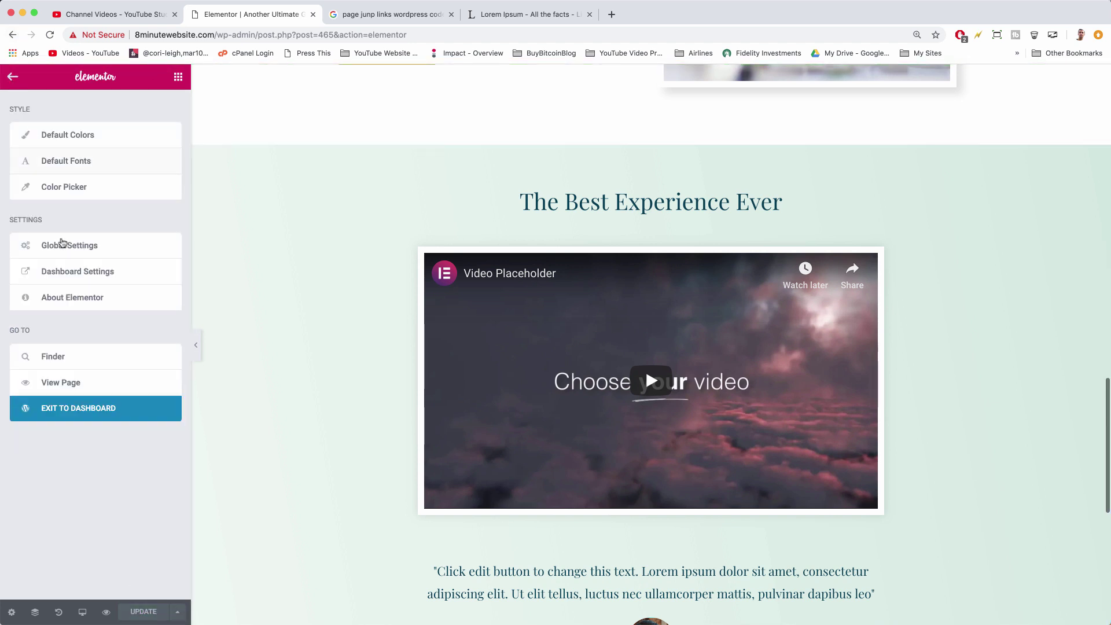
pyautogui.click(92, 385)
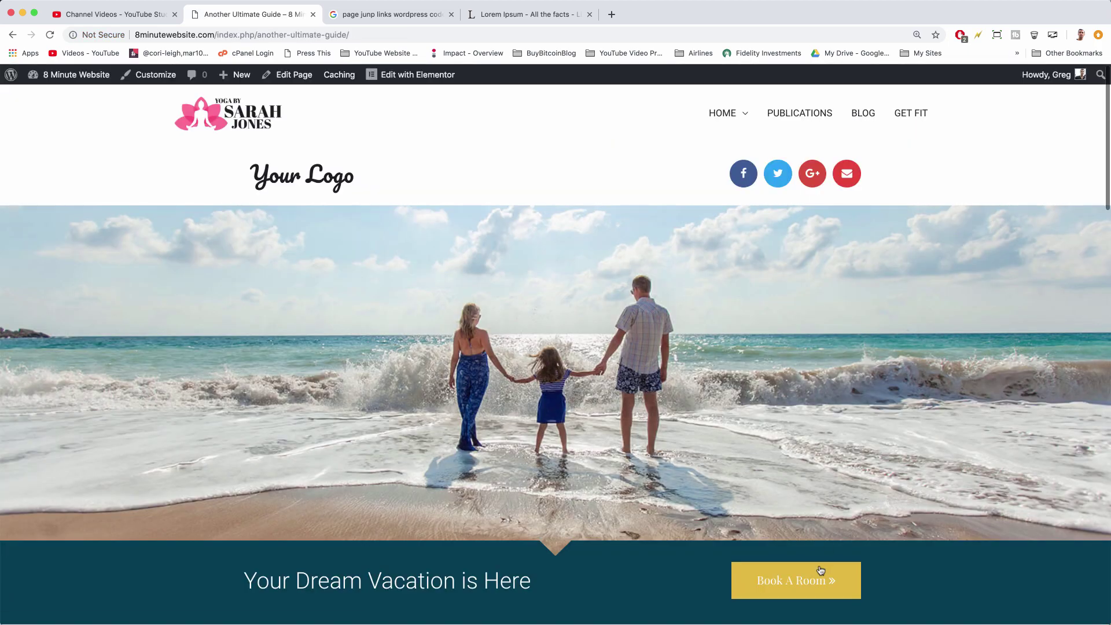
pyautogui.click(804, 582)
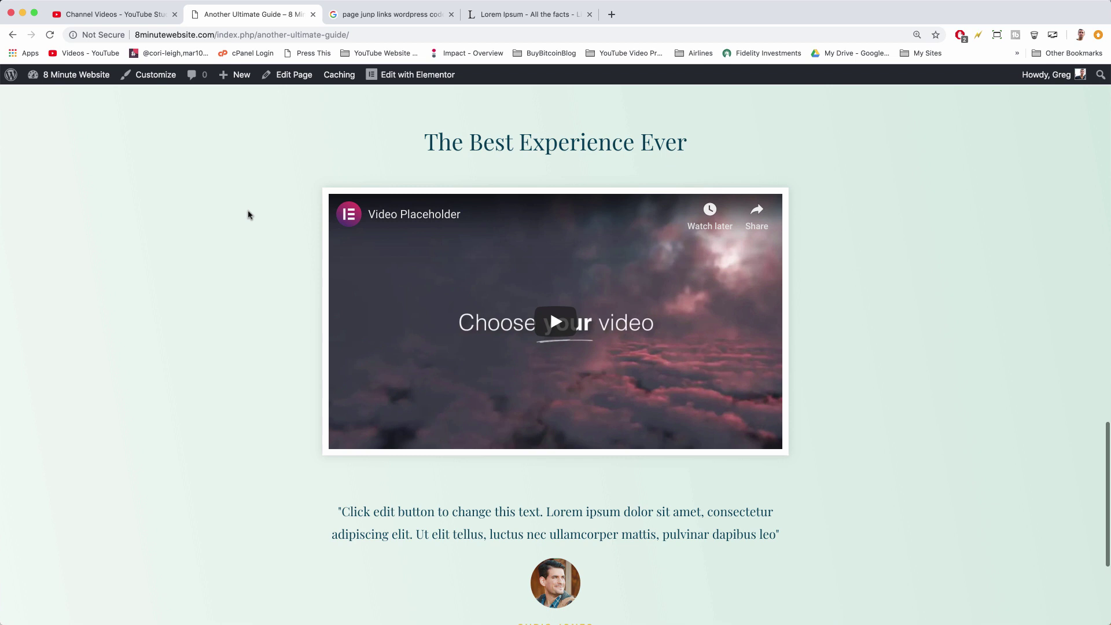
# Scroll back up to the top of the Another Ultimate Guide page
pyautogui.scroll(-4, 196, 353)
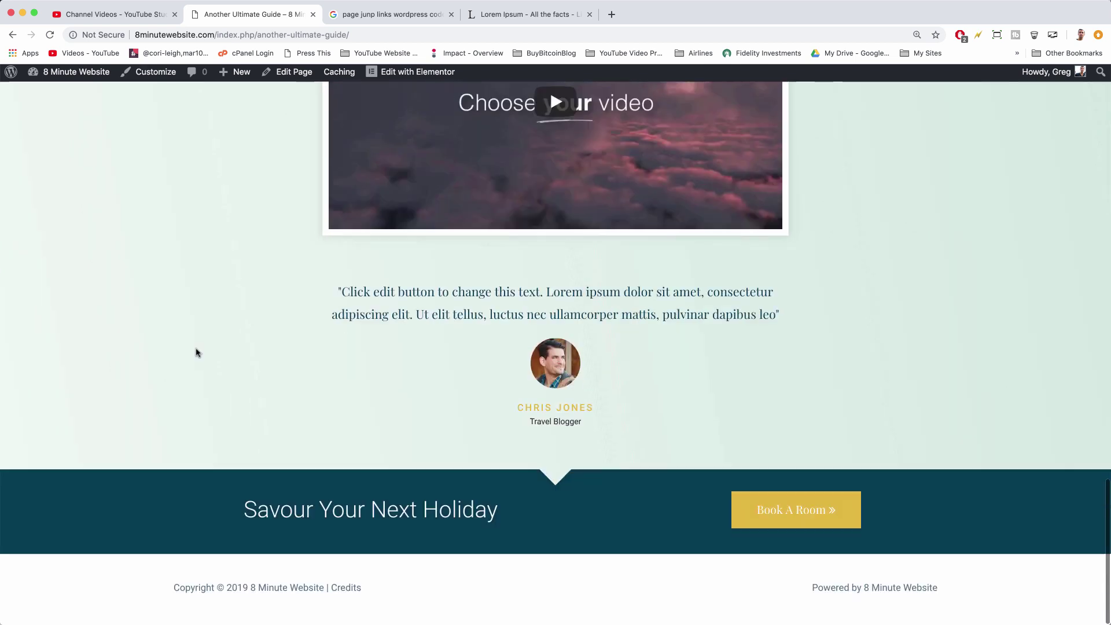
pyautogui.scroll(2, 349, 435)
pyautogui.scroll(8, 349, 434)
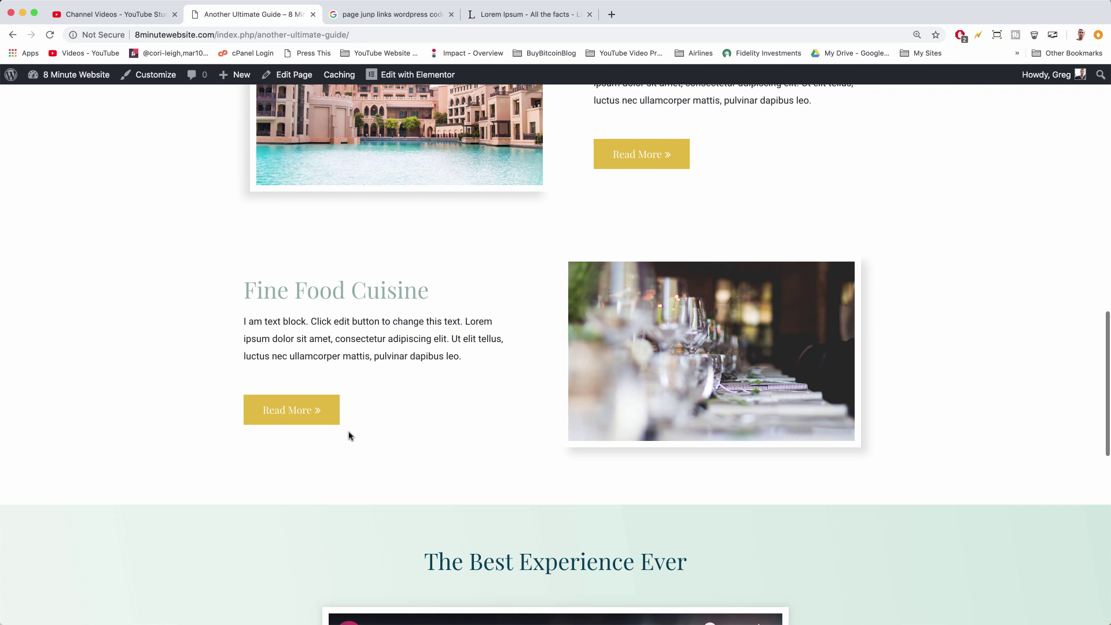
pyautogui.scroll(6, 356, 314)
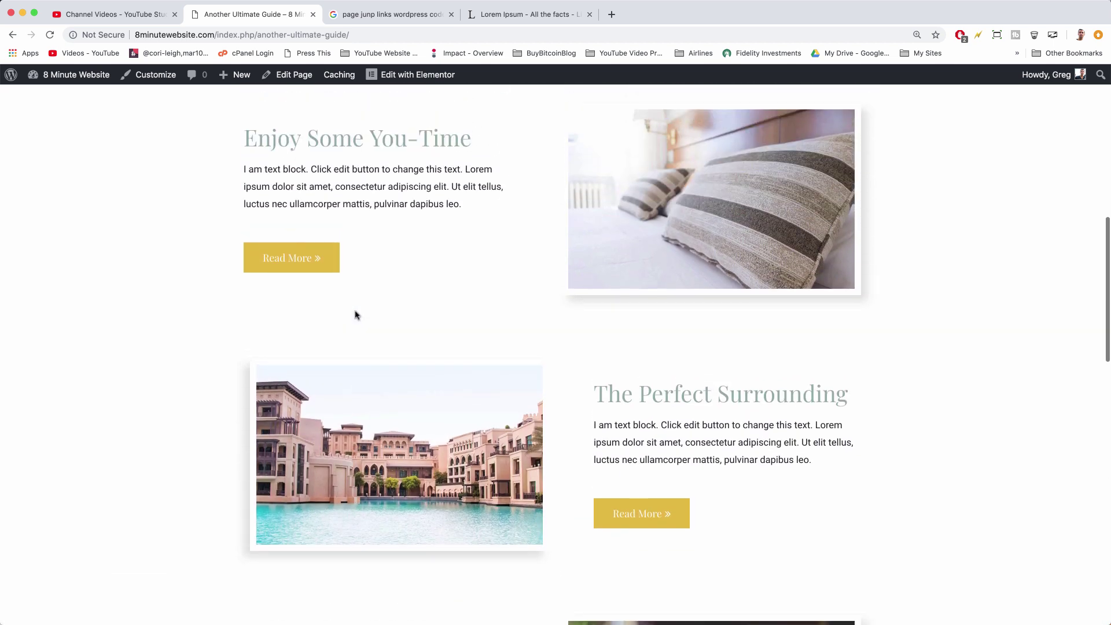
pyautogui.scroll(2, 356, 315)
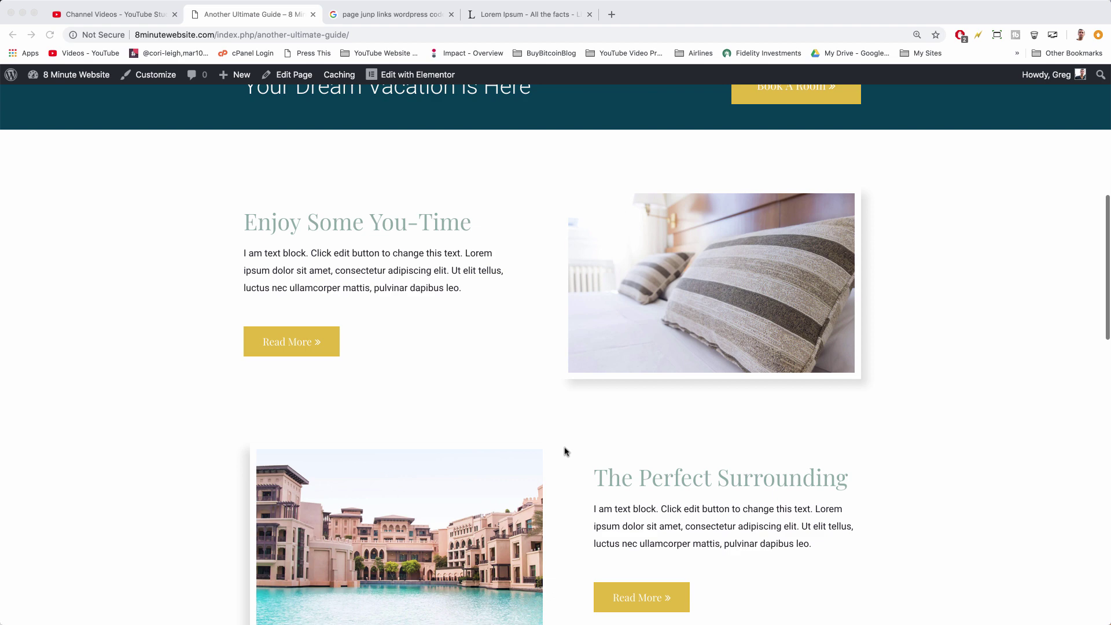
pyautogui.scroll(2, 566, 451)
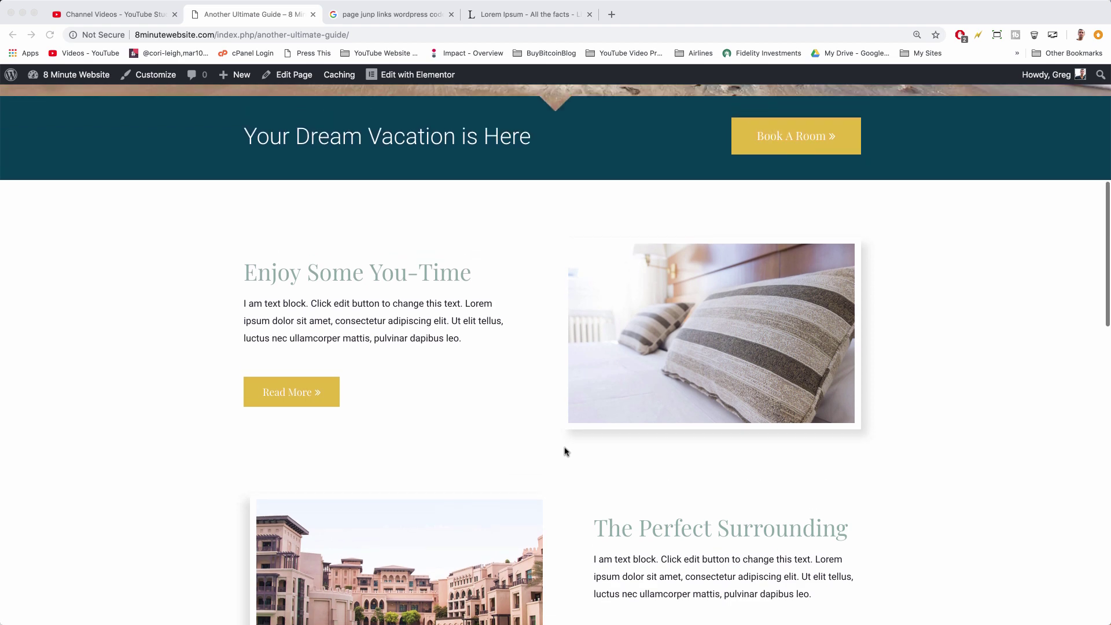
pyautogui.scroll(4, 565, 452)
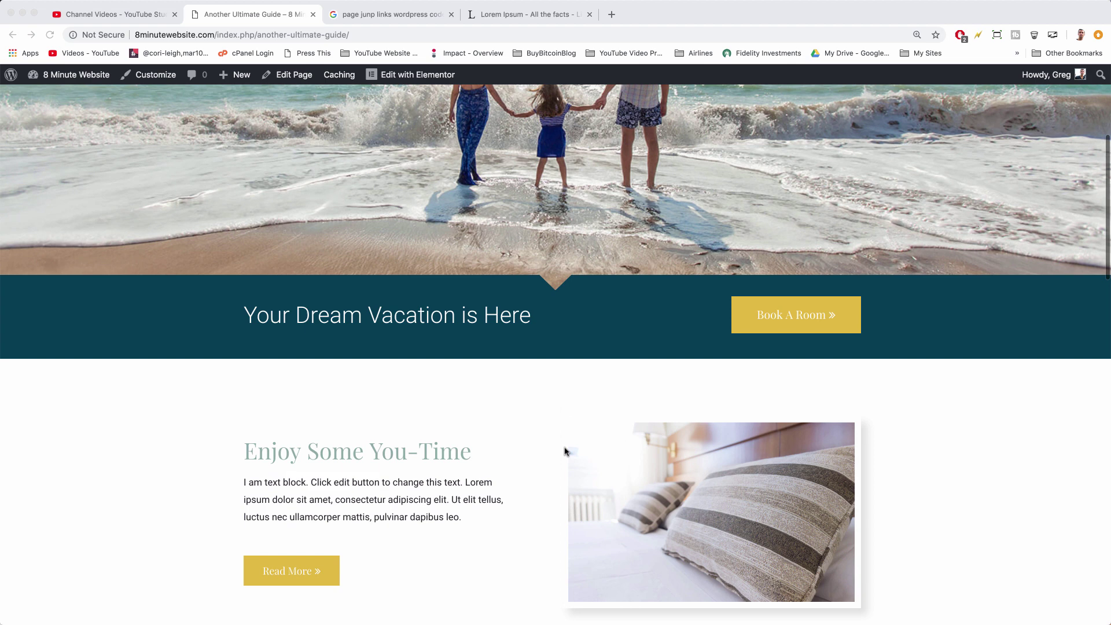
pyautogui.scroll(4, 566, 451)
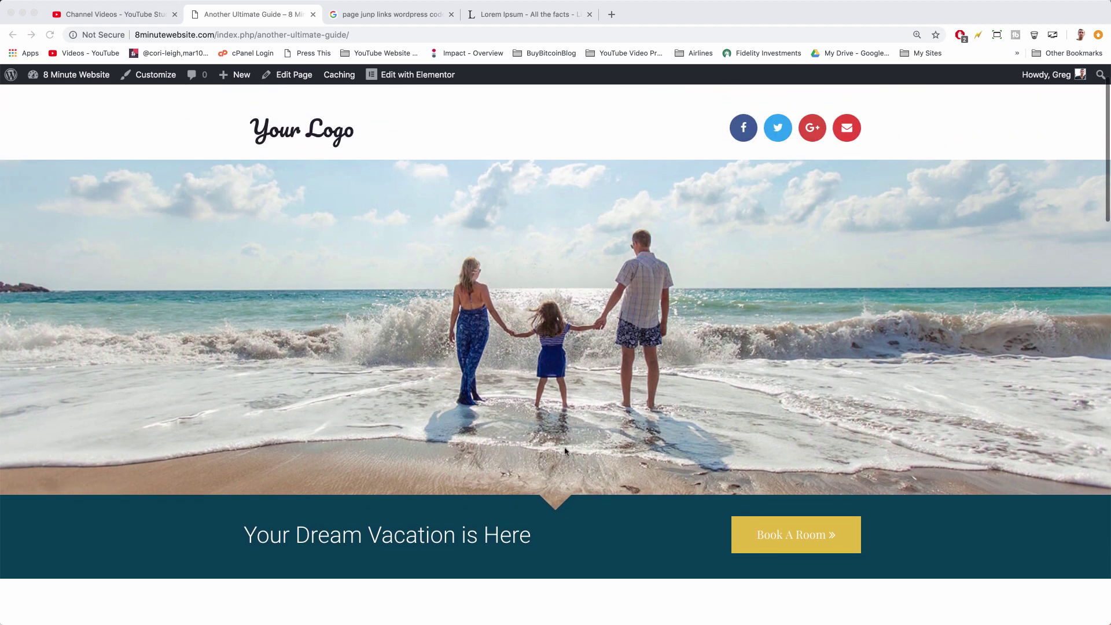
pyautogui.scroll(1, 566, 452)
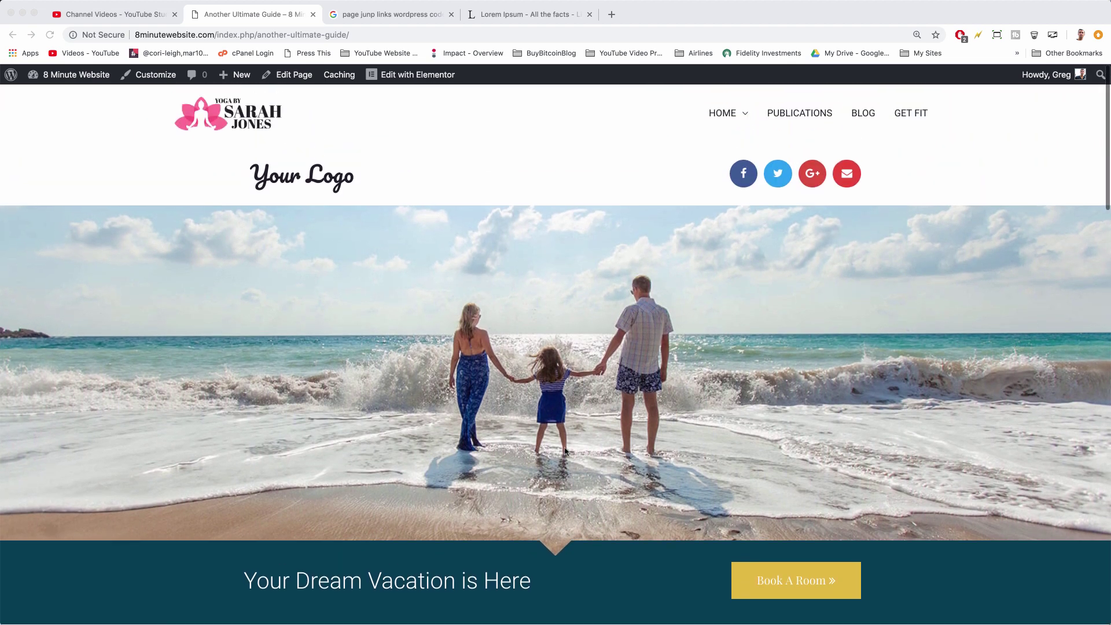